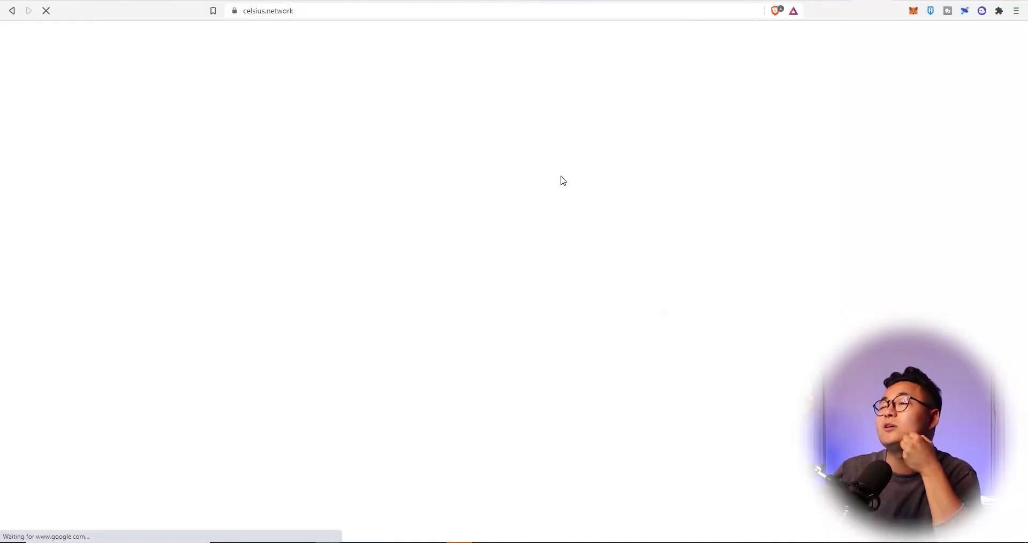
Open the Celsius page on earning crypto rewards and show the International Rates for all coins.
scroll(289, 318, "down", 8)
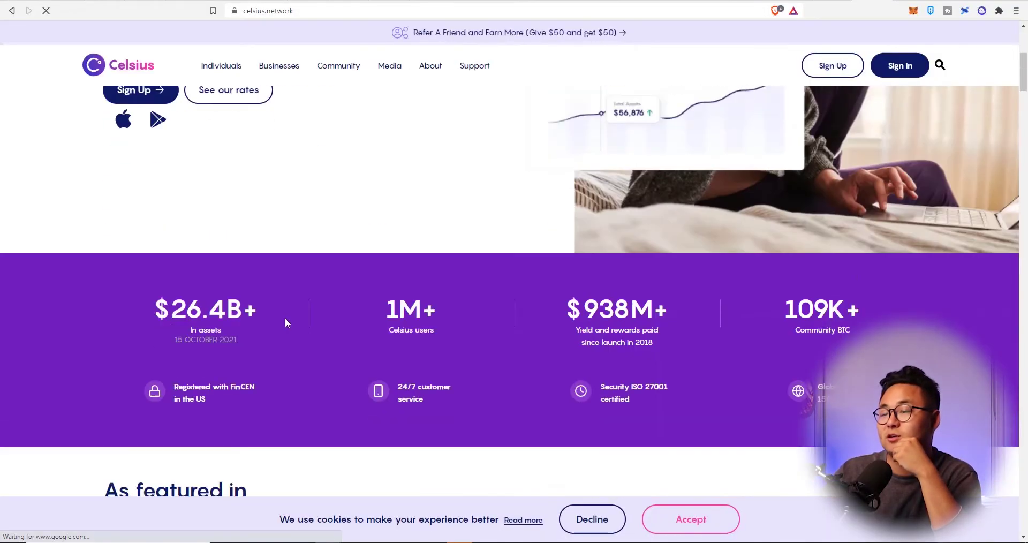
scroll(300, 308, "down", 5)
scroll(202, 223, "down", 5)
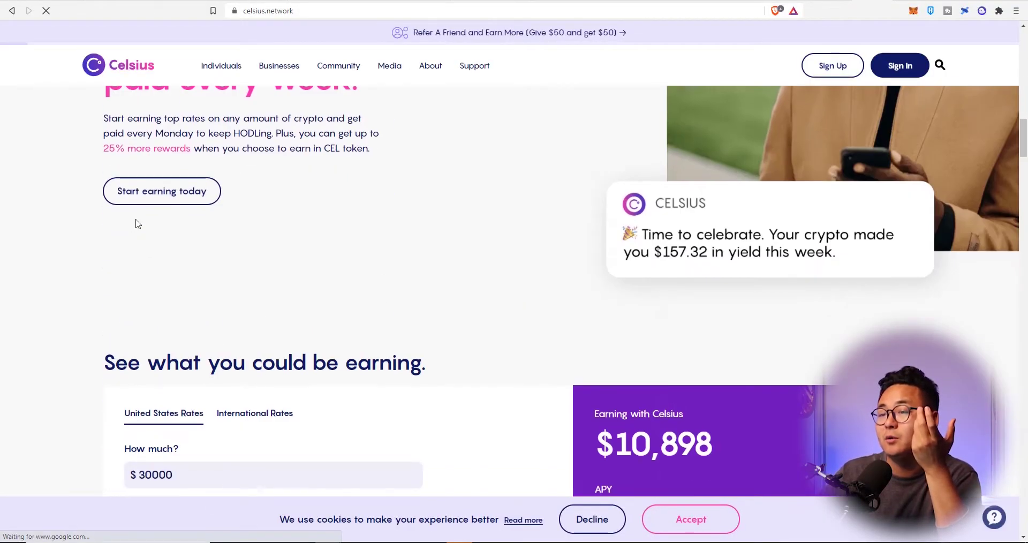
left_click(148, 202)
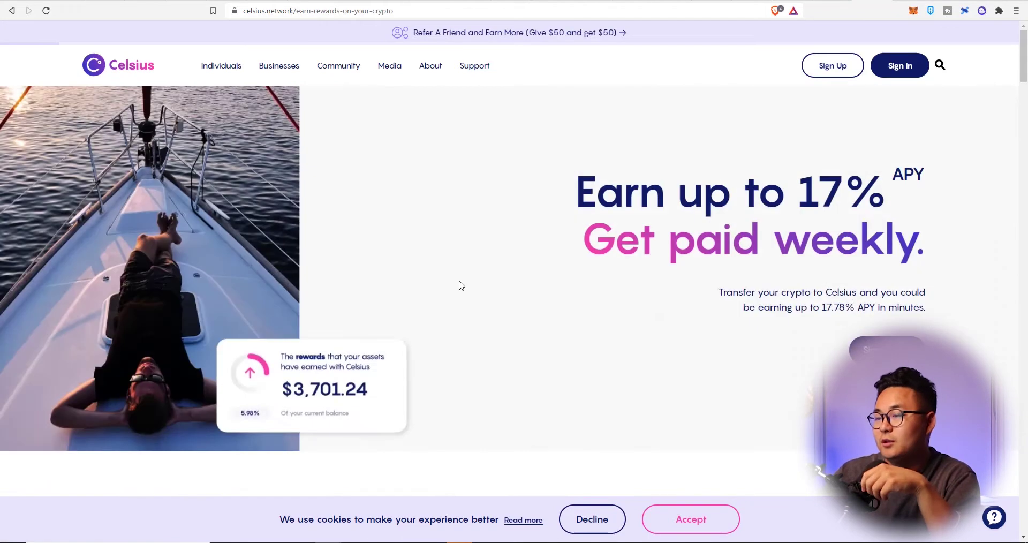
scroll(461, 287, "down", 5)
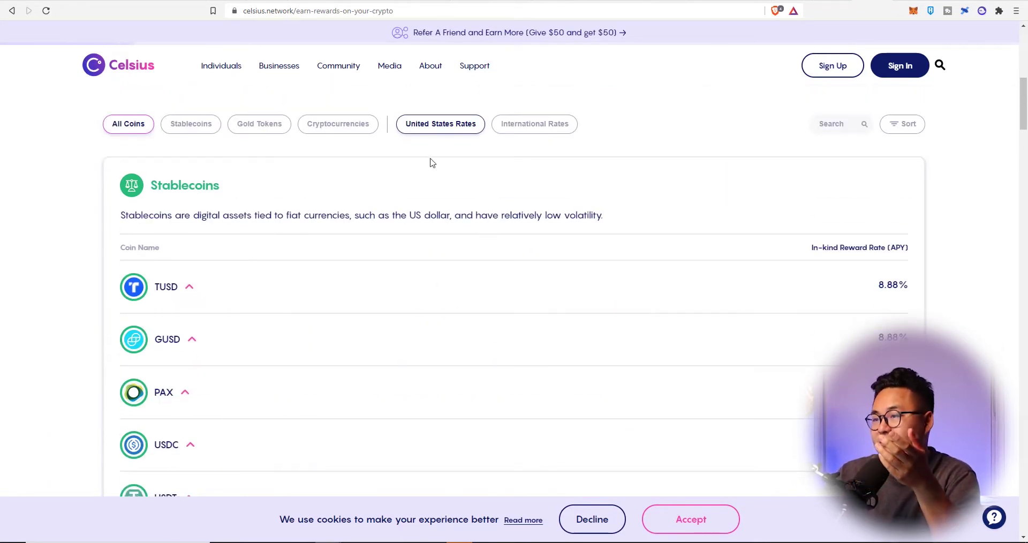
left_click(528, 129)
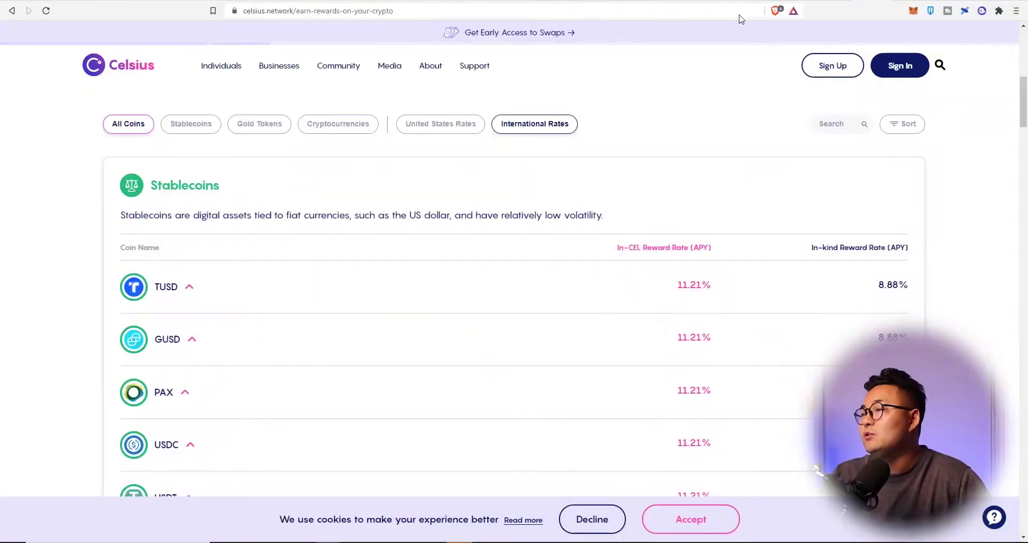
Search Google for sushi in a new tab, then refine the query to sushiswap.
key("ctrl+t")
type("sushi")
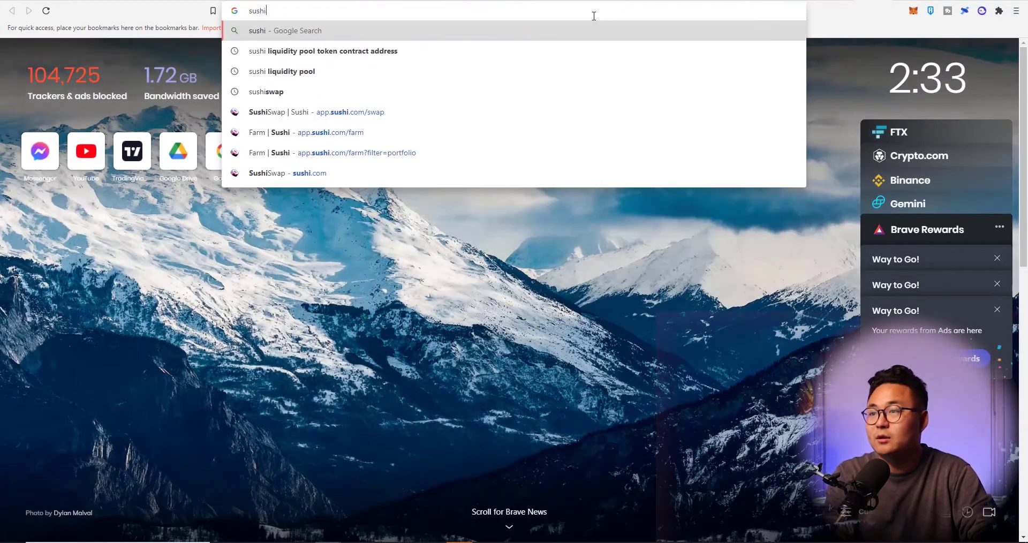
key("Return")
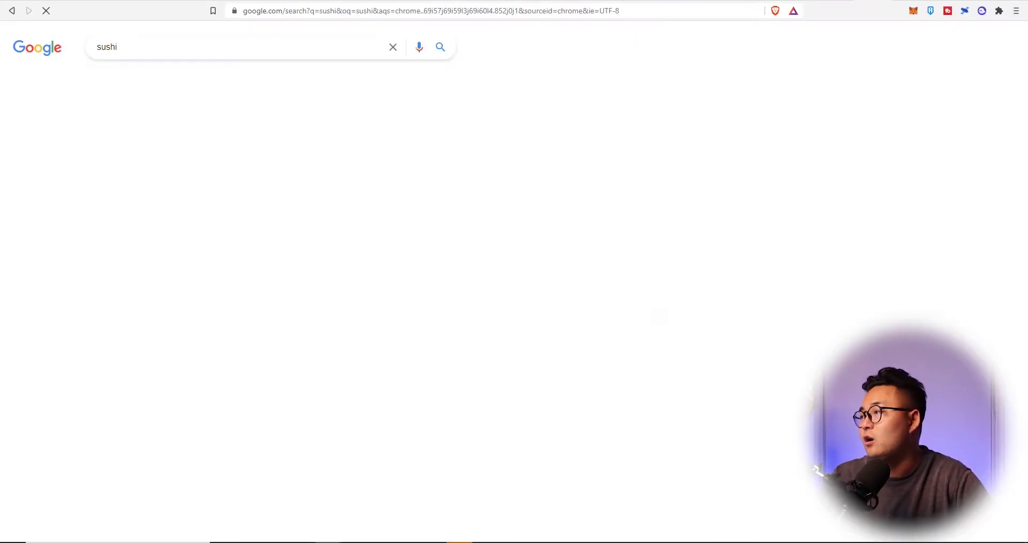
left_click(193, 41)
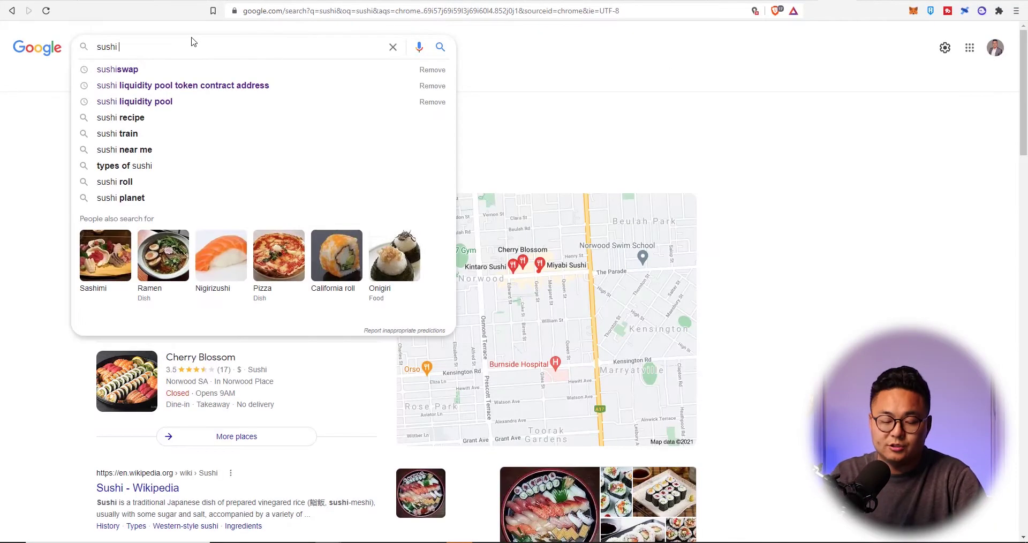
type("swap")
key("Return")
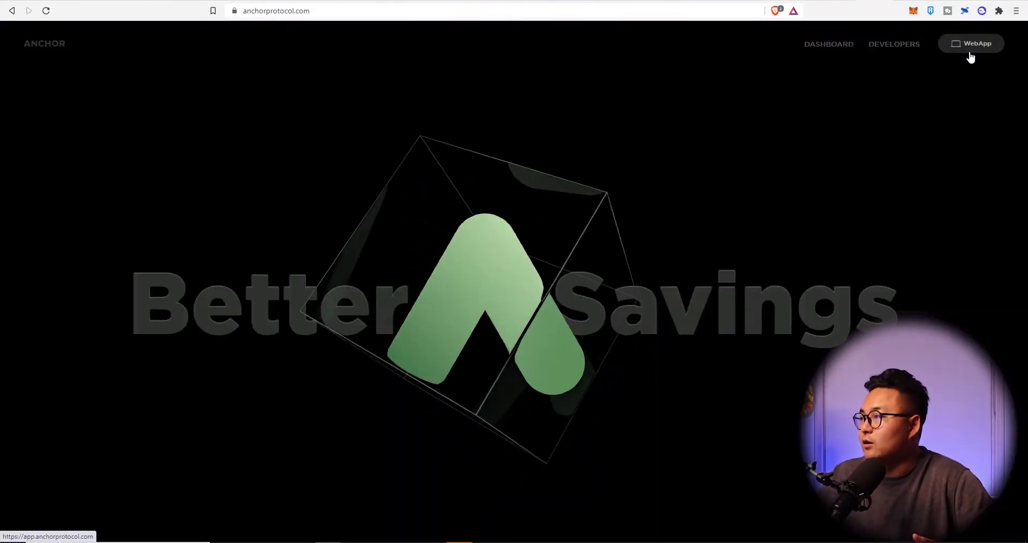
Launch the Anchor web app and open the farm list in the Sushi app.
left_click(967, 43)
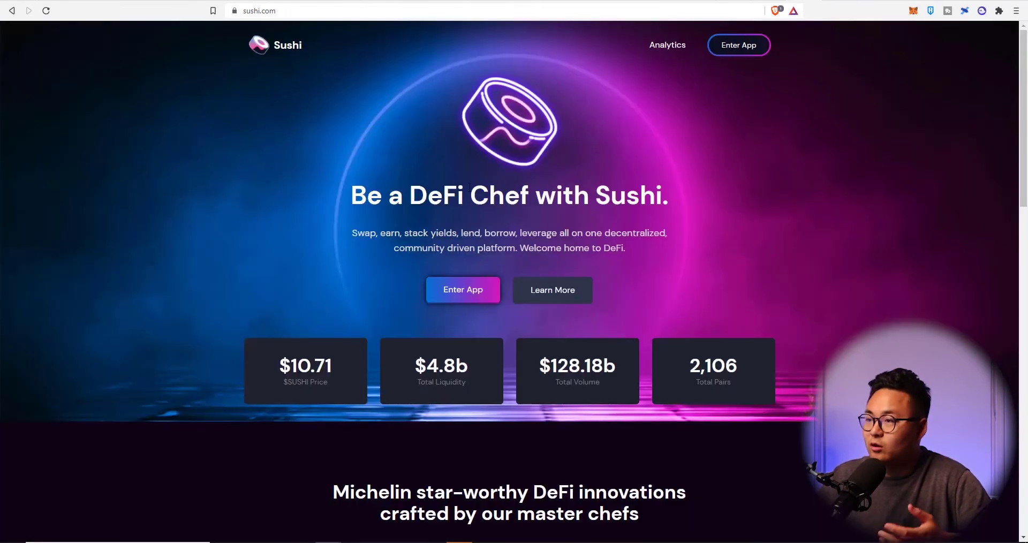
left_click(485, 291)
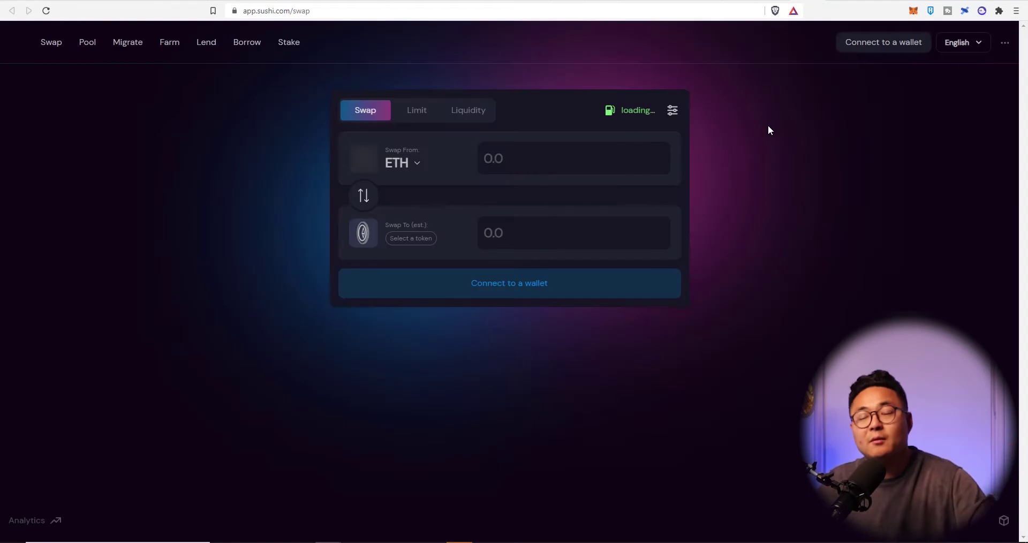
left_click(169, 42)
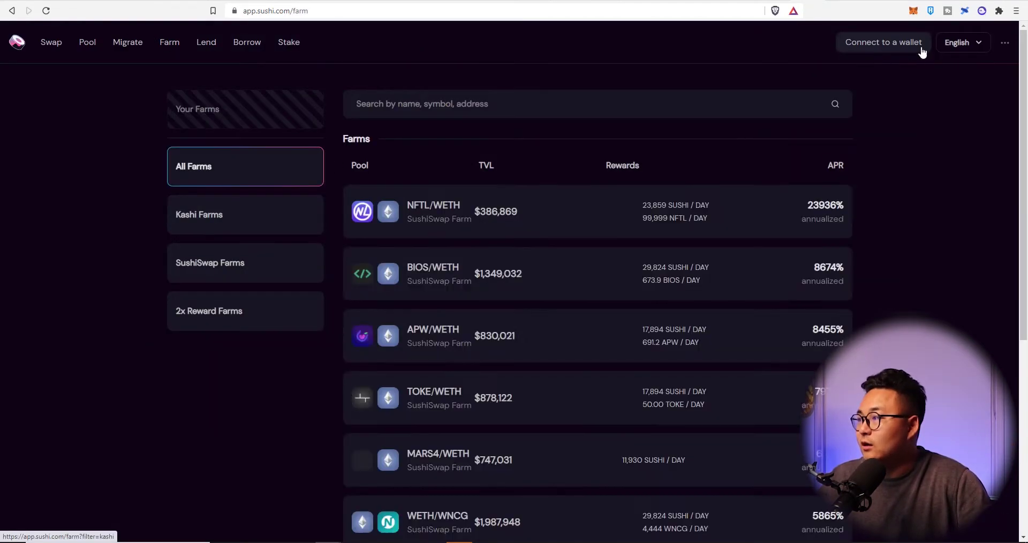
Connect the MetaMask wallet to Sushi and list all farms.
left_click(917, 47)
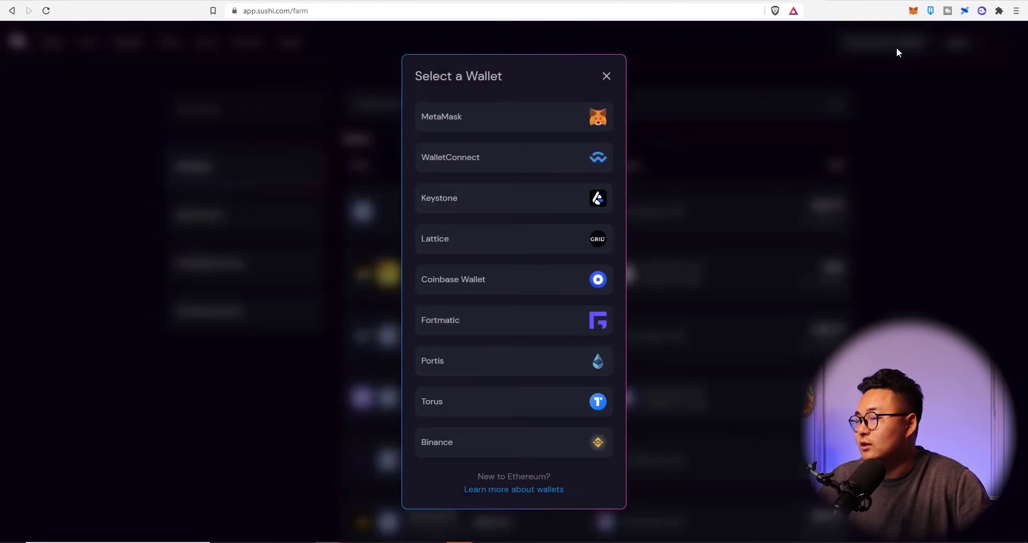
left_click(493, 119)
left_click(266, 158)
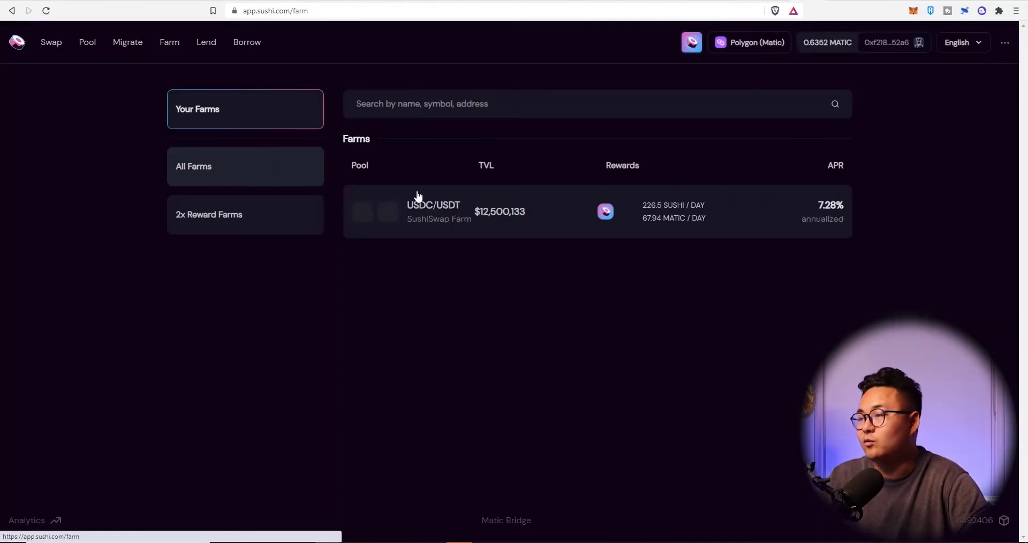
Search the Sushi farms for usd and look through the matching pools.
scroll(569, 364, "down", 5)
scroll(569, 364, "up", 5)
left_click(357, 103)
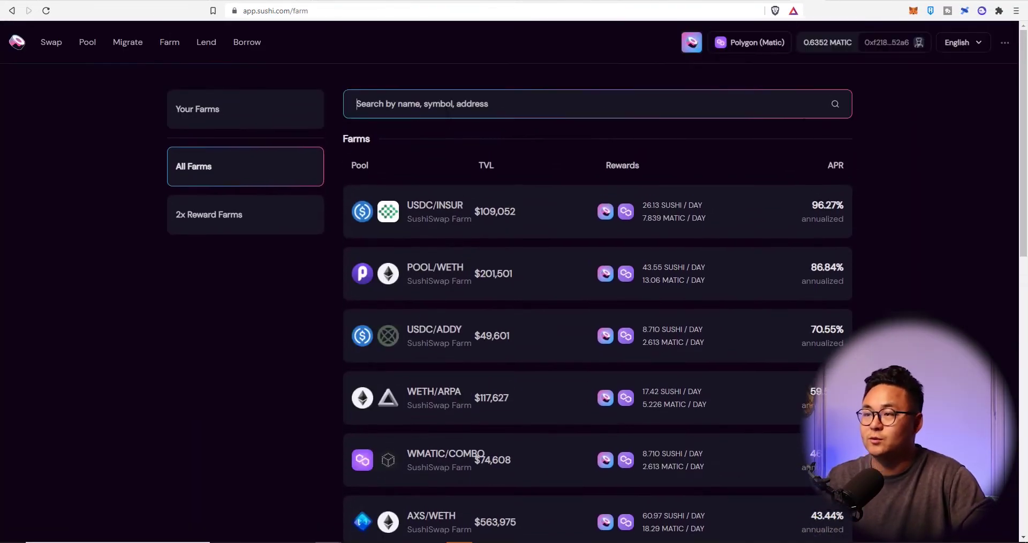
type("usd")
scroll(525, 413, "down", 5)
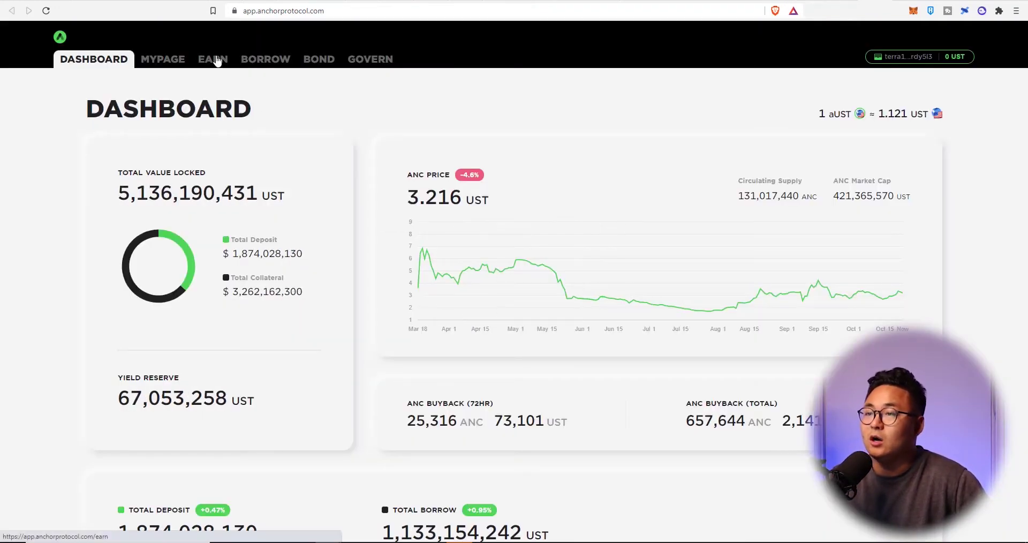
Open Anchor's Earn page and the details of the USDC/USDT farm under Your Farms on Sushi.
left_click(220, 58)
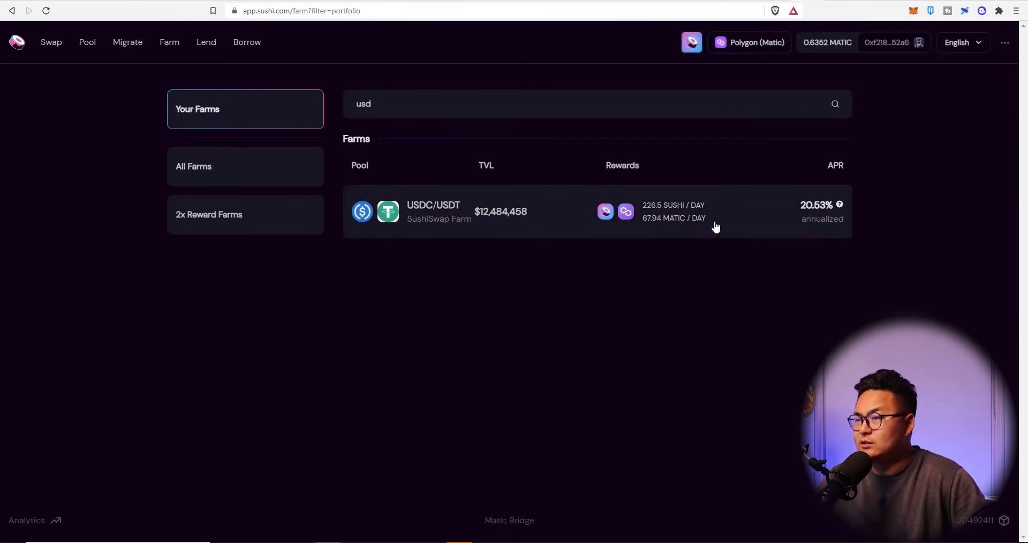
left_click(420, 214)
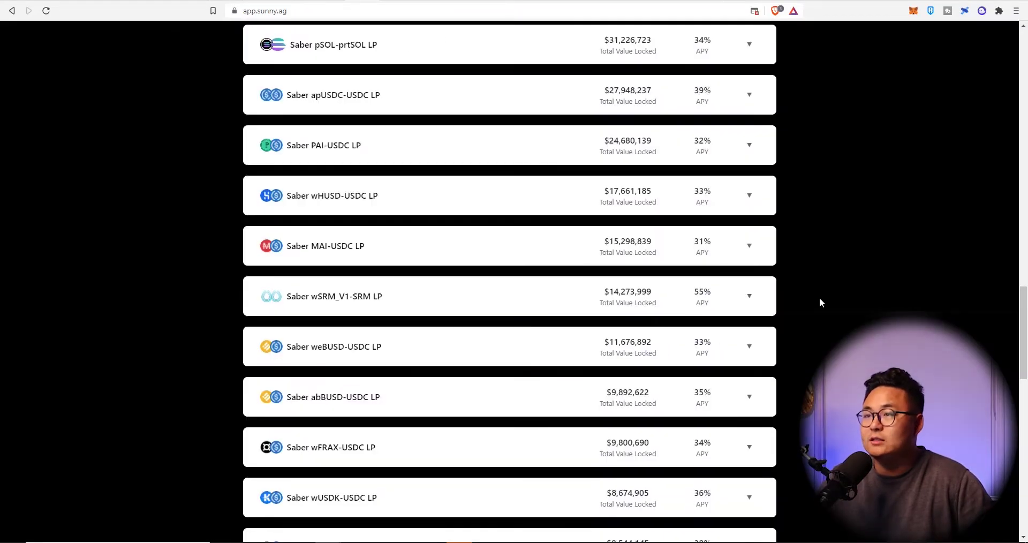
Review the Saber LP pools on Sunny and check the APY of the wDAI-USDC pool.
scroll(821, 294, "up", 10)
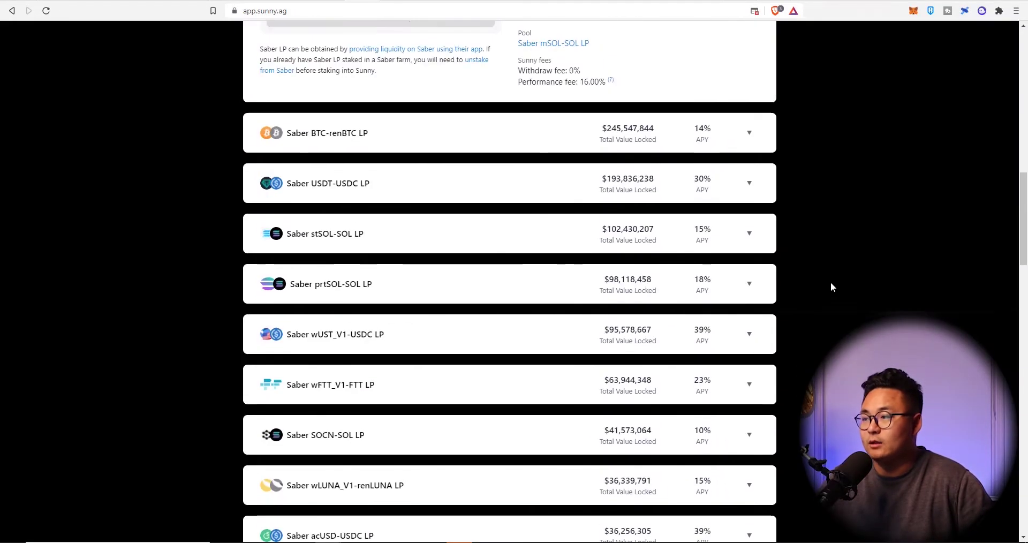
scroll(831, 282, "up", 15)
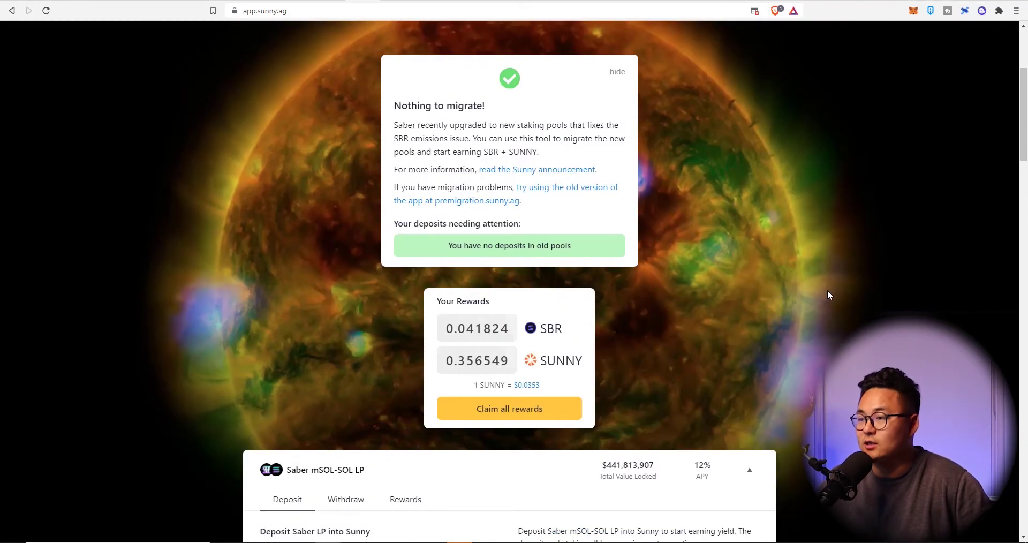
scroll(785, 329, "down", 20)
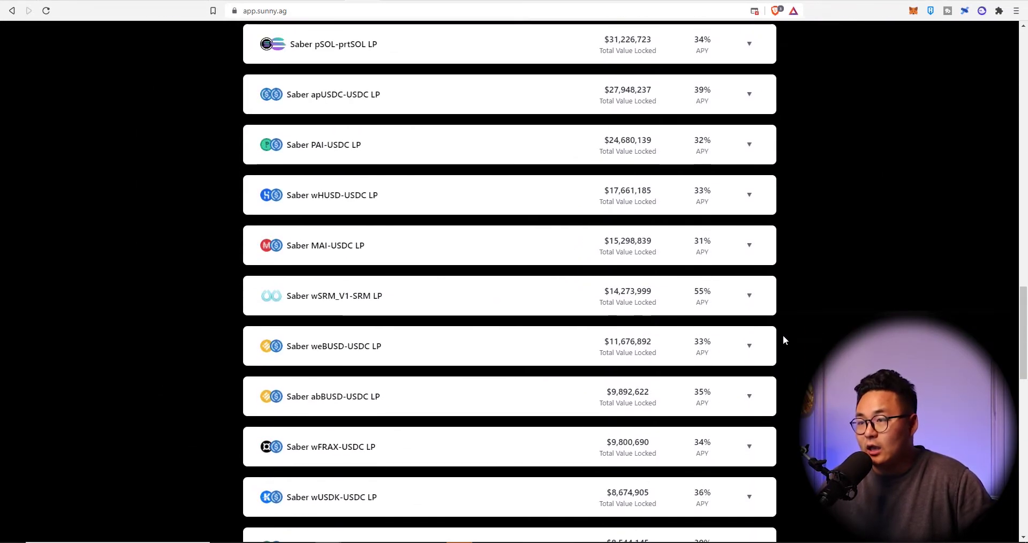
scroll(783, 337, "down", 5)
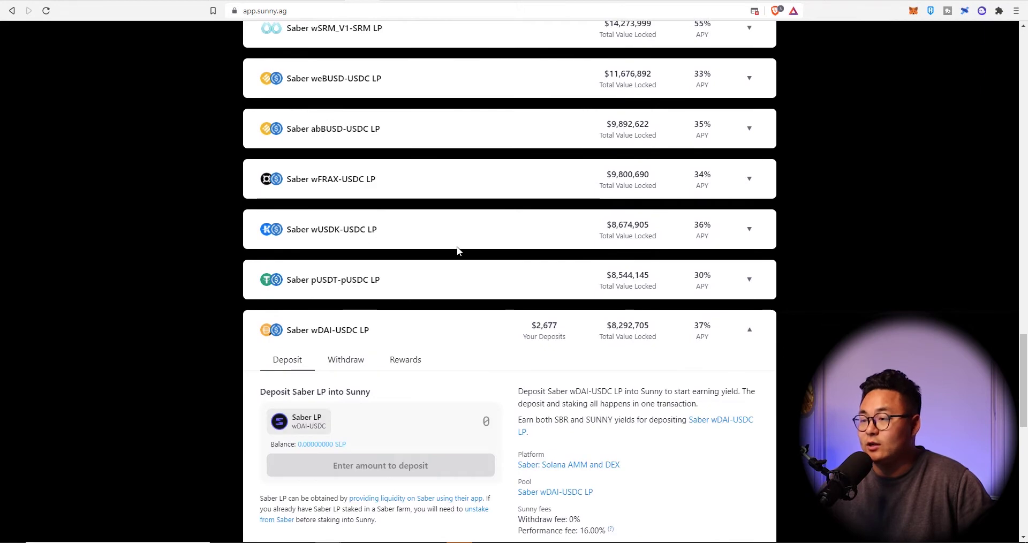
scroll(458, 253, "down", 3)
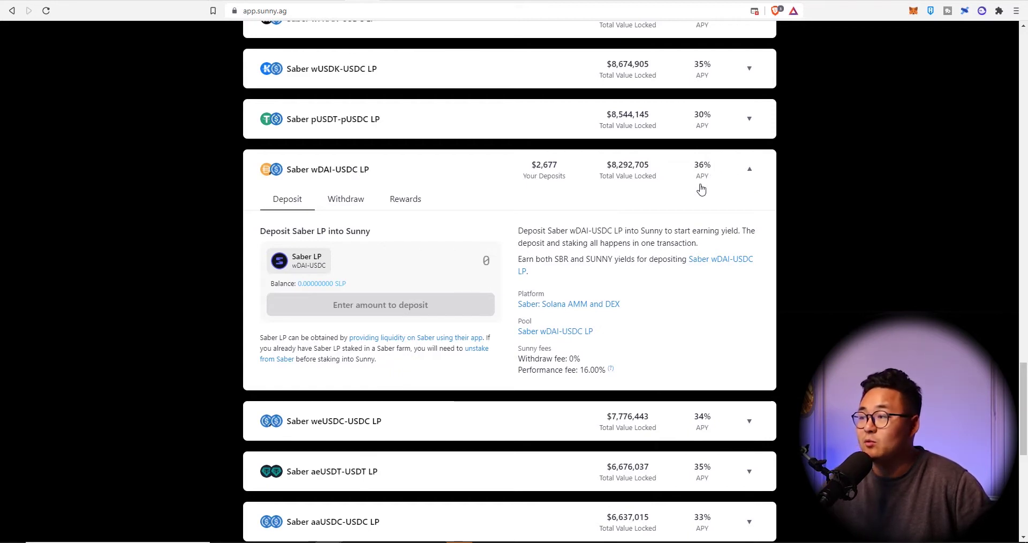
mouse_move(717, 177)
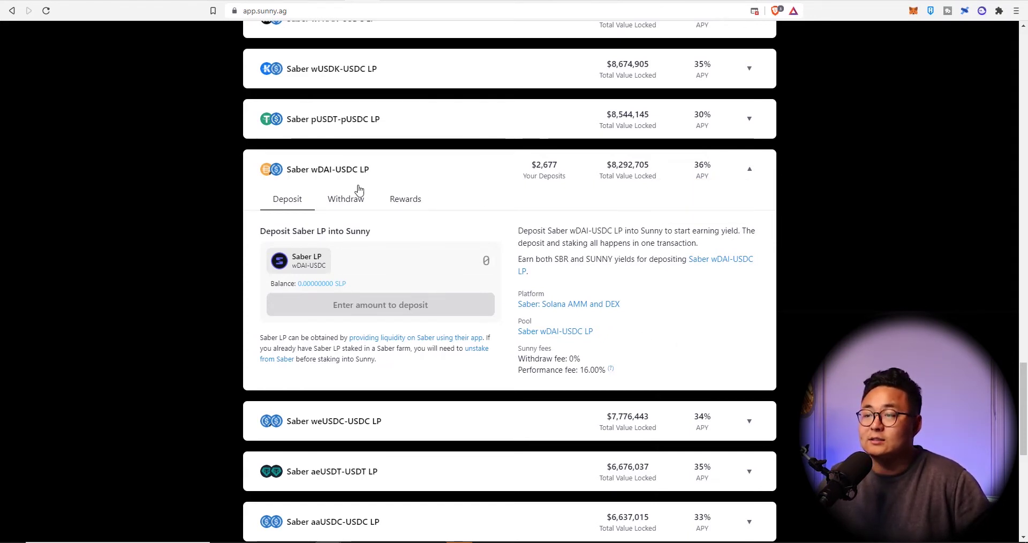
Compare the APY breakdown of the aaUSDC-USDC pool and other Saber pools with that of wDAI-USDC.
scroll(731, 332, "down", 5)
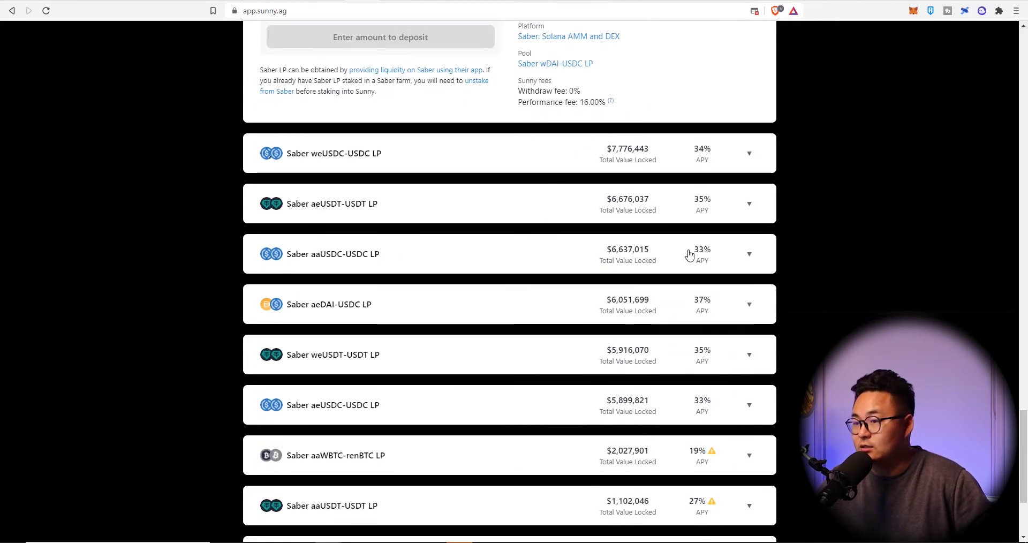
scroll(693, 321, "down", 1)
scroll(692, 321, "down", 3)
scroll(728, 332, "up", 9)
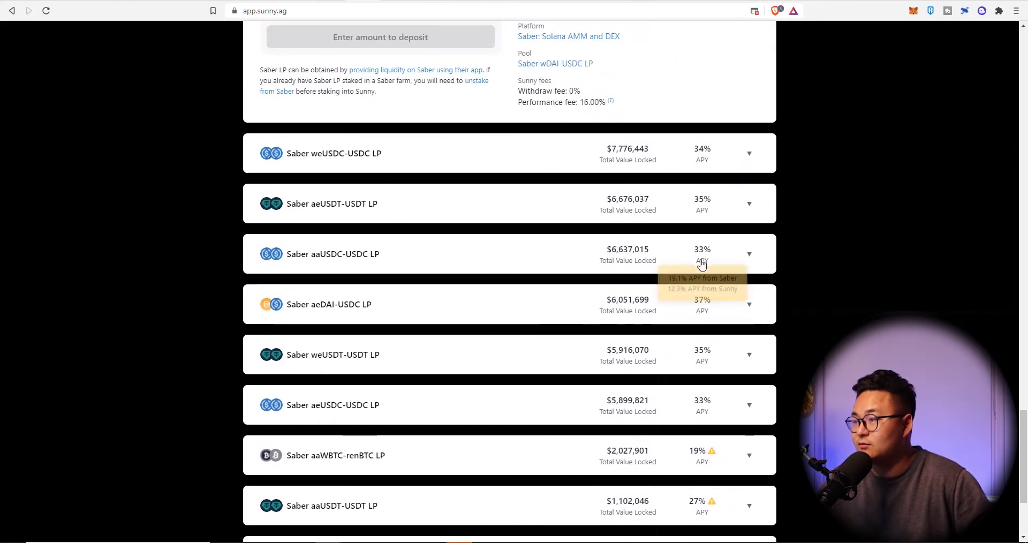
scroll(703, 262, "up", 2)
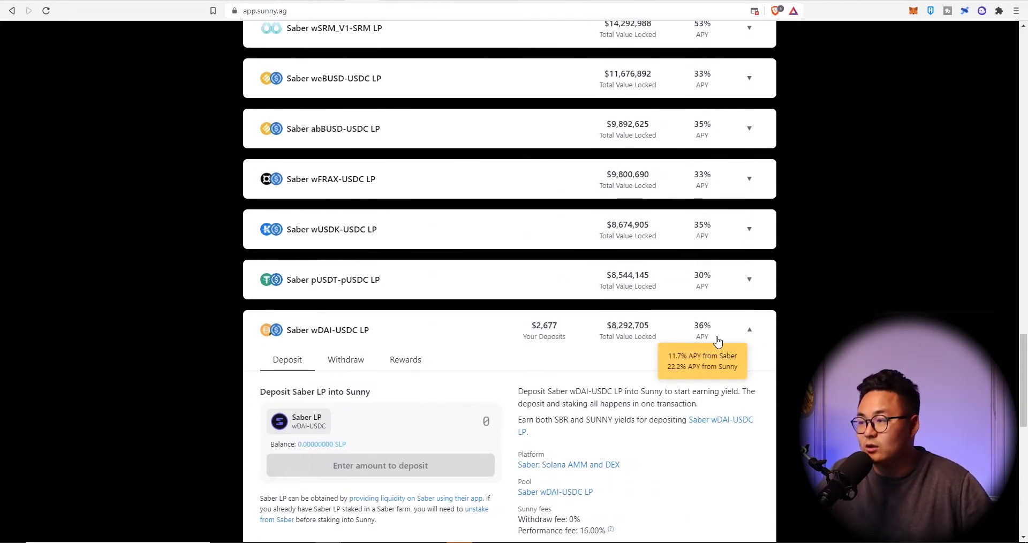
scroll(739, 343, "down", 3)
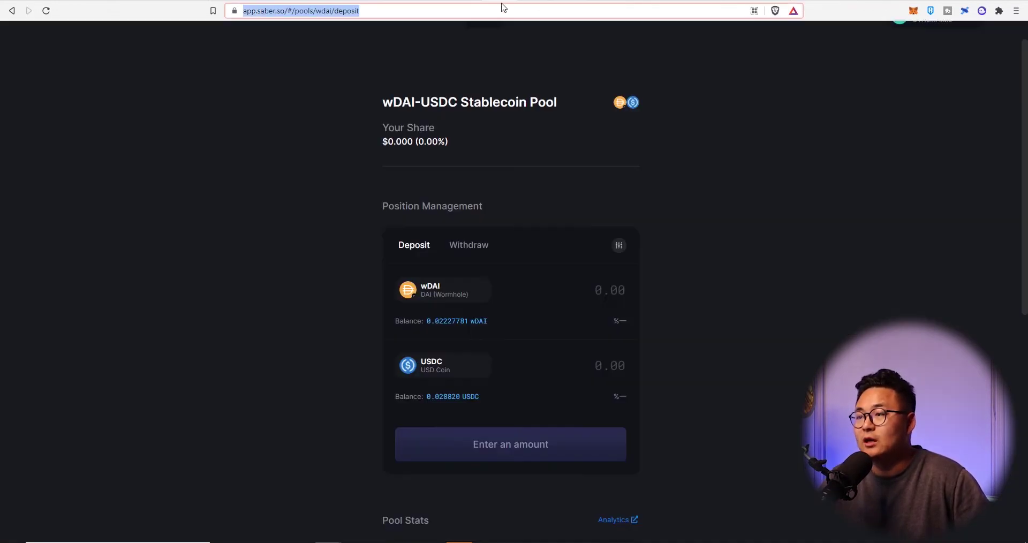
Check the Solana, USD Coin and Dai Stablecoin balances in the browser wallet, then close it.
left_click(786, 207)
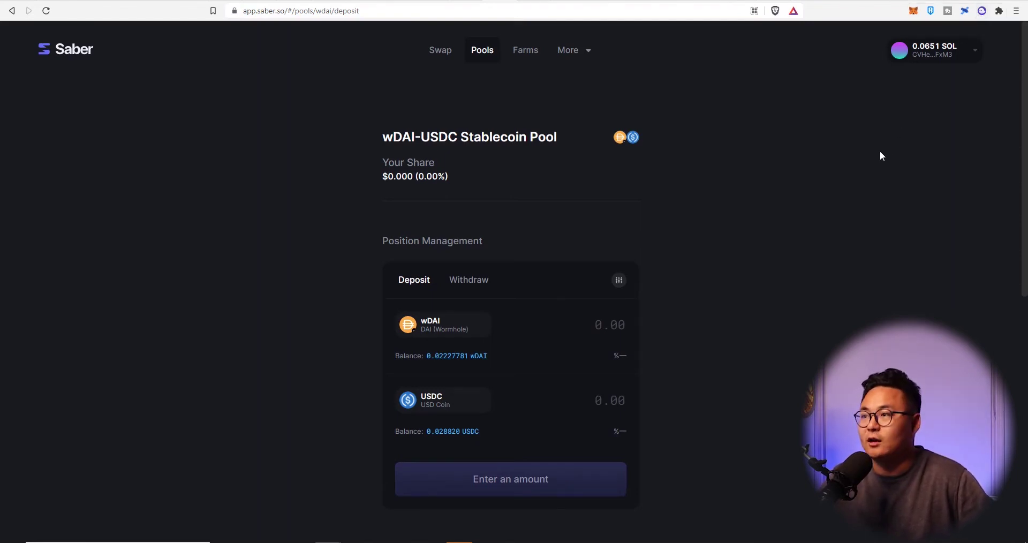
left_click(983, 12)
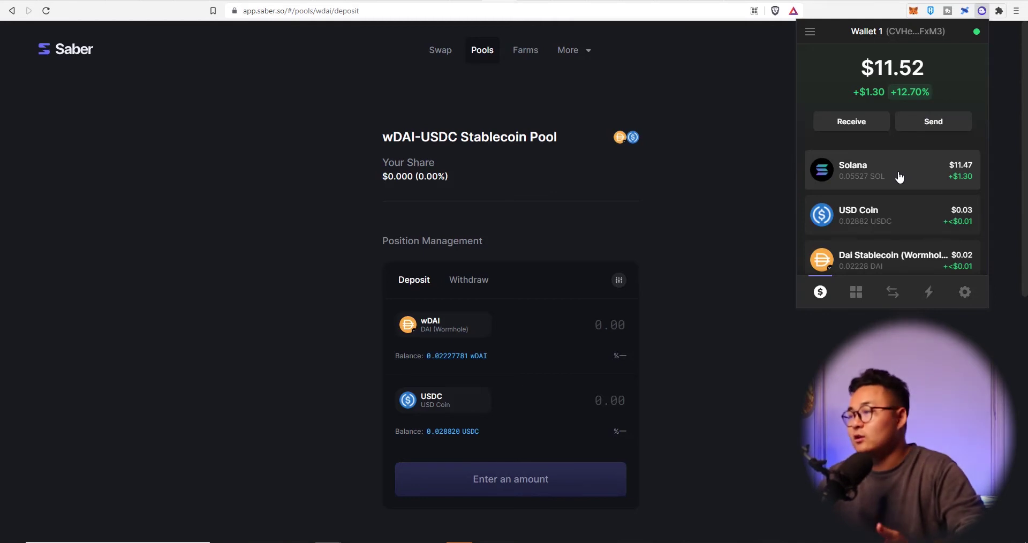
scroll(909, 228, "down", 2)
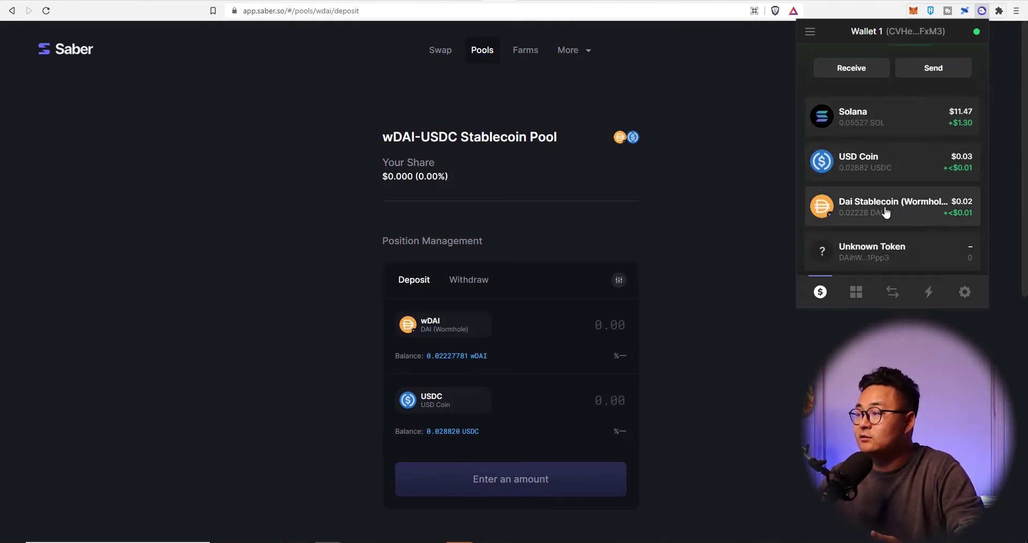
left_click(537, 37)
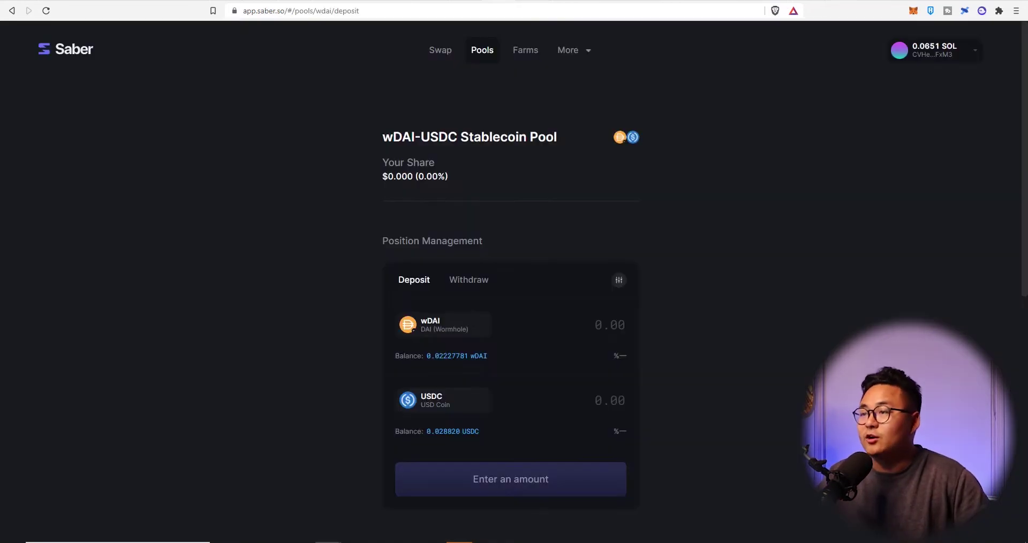
Open Saber's swap form and search for sol to choose wrapped SOL as the token to swap from.
left_click(441, 52)
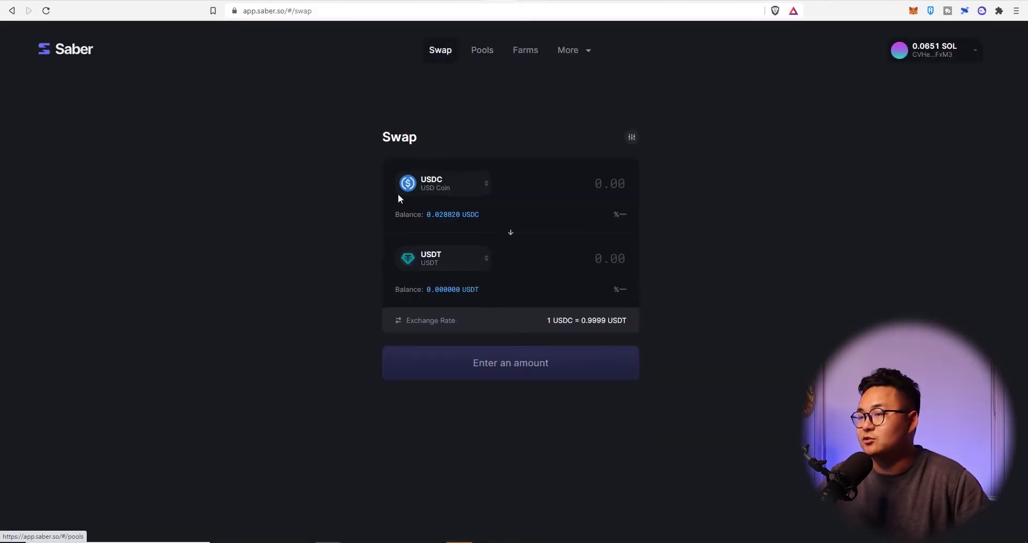
left_click(478, 188)
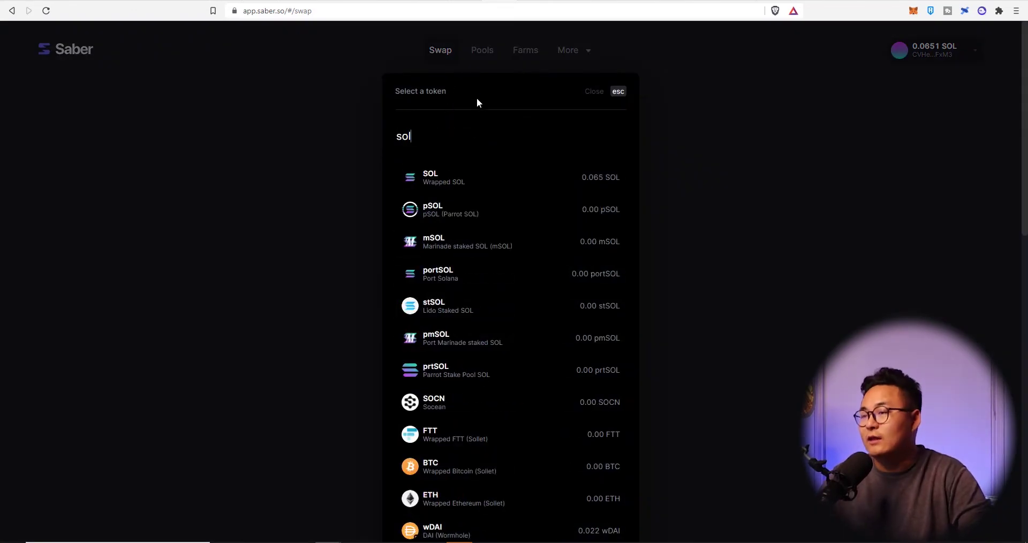
left_click(471, 183)
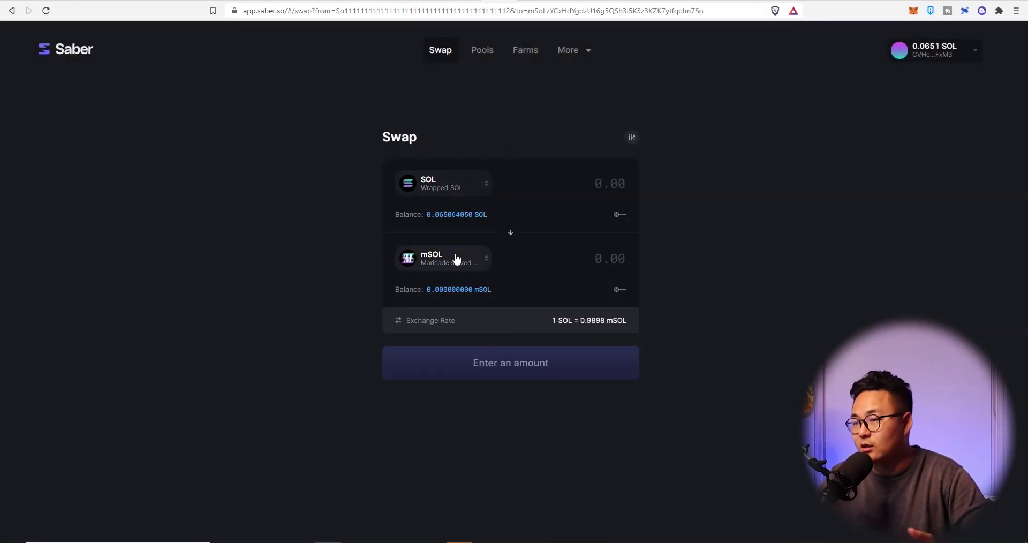
Change Saber's swap form to go from USDT to USDC.
left_click(456, 258)
left_click(443, 186)
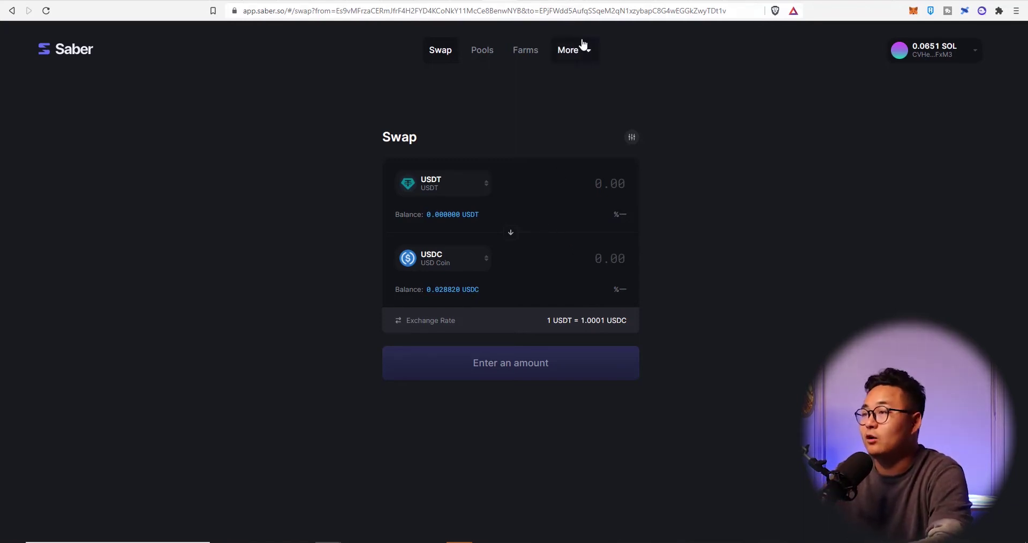
Switch to the Reddit thread about Saber and wrapped SOL and read the reply on where to unwrap SOL.
left_click(601, 18)
scroll(455, 321, "up", 2)
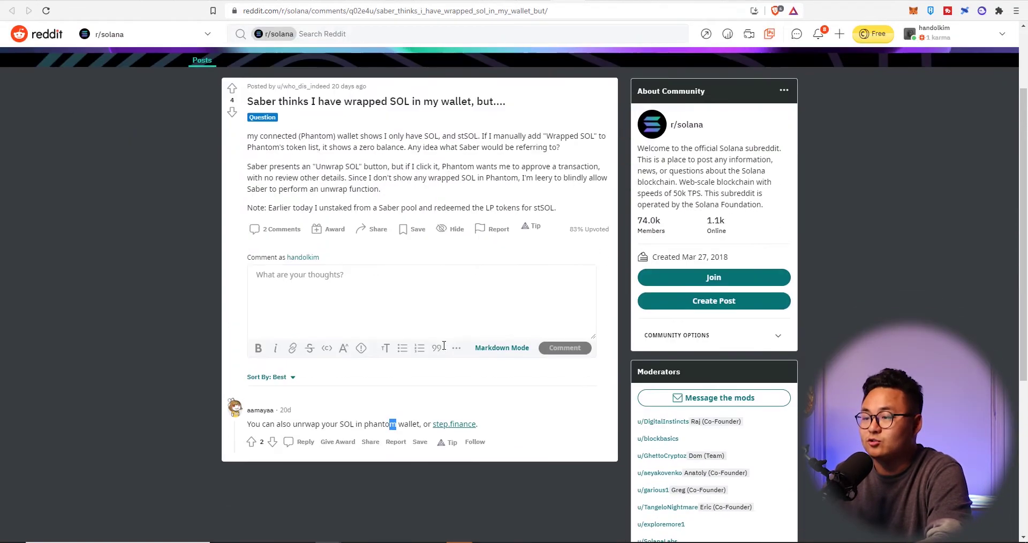
scroll(444, 345, "down", 1)
left_click_drag(397, 368, 383, 368)
left_click(452, 368)
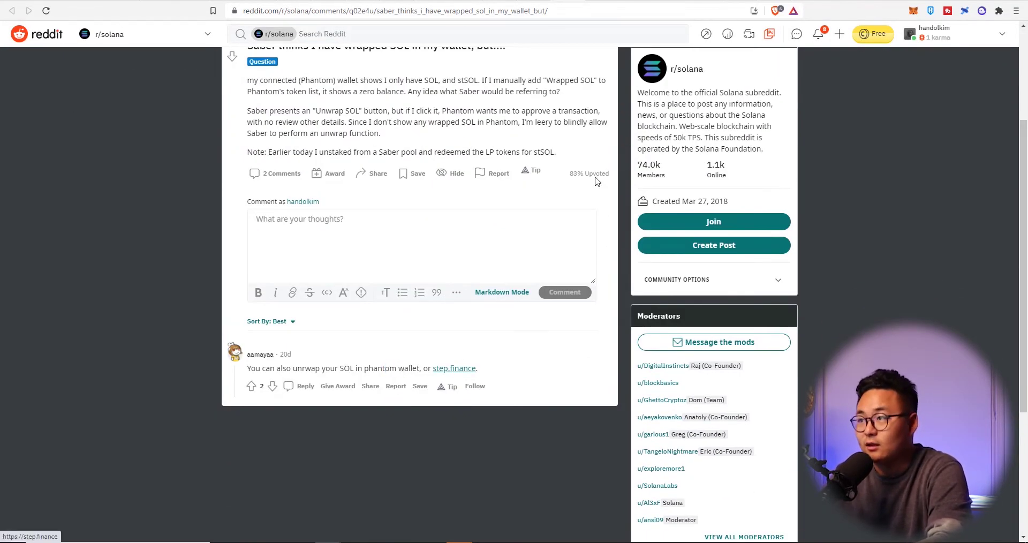
Switch to Step Finance and set up a swap from SOL to wDAI, searching the tokens for wdai.
key("ctrl+shift+Tab")
key("ctrl+shift+Tab")
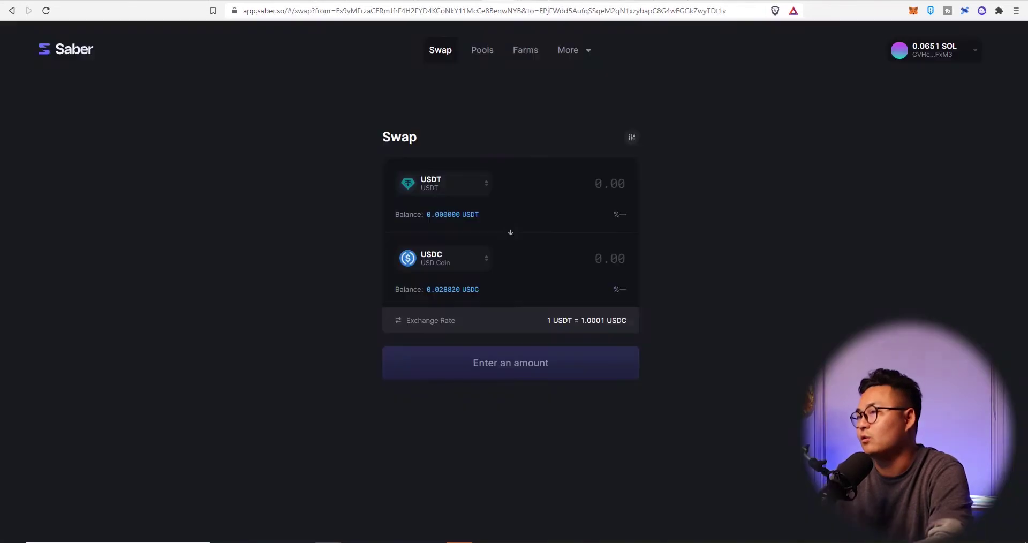
key("ctrl+shift+Tab")
key("ctrl+shift+Tab")
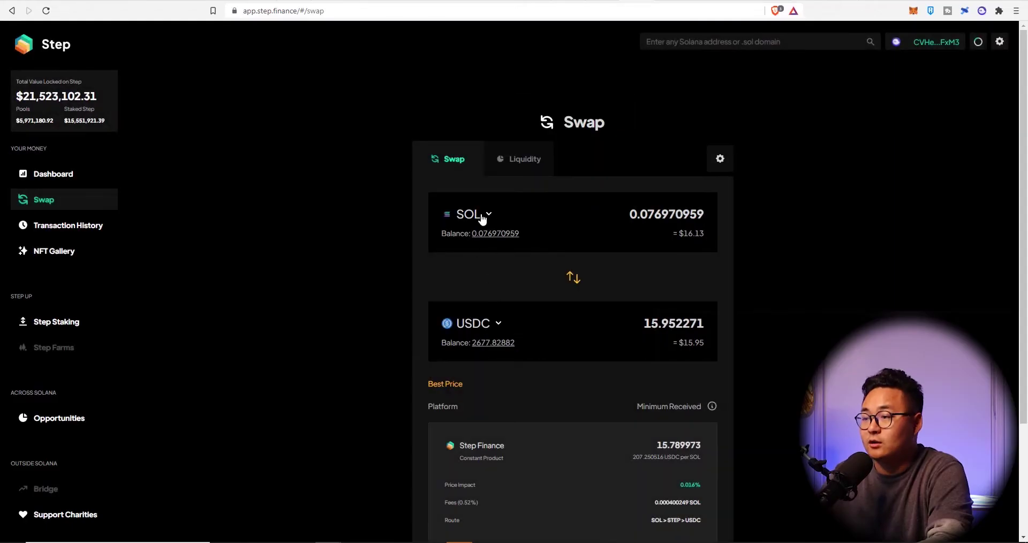
left_click(482, 215)
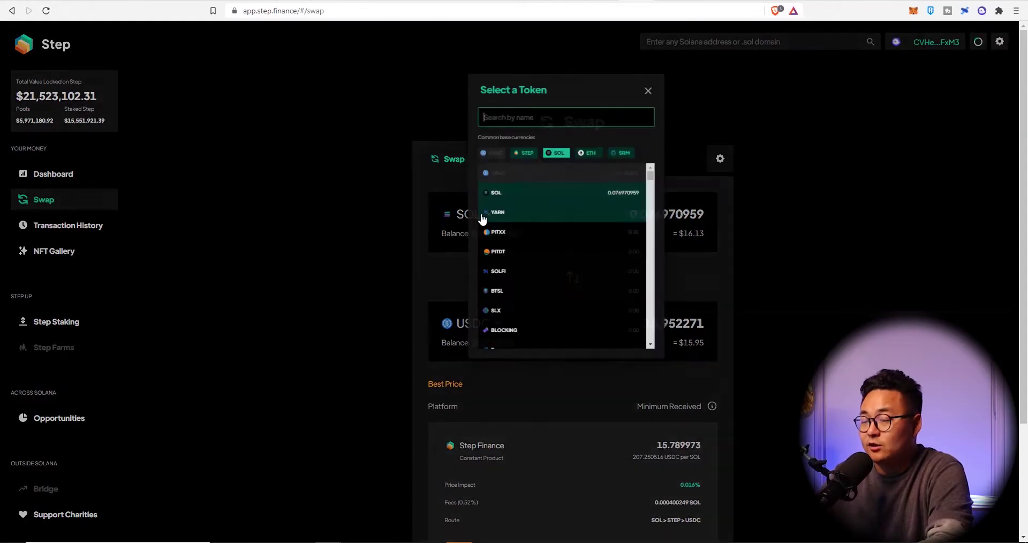
left_click(459, 214)
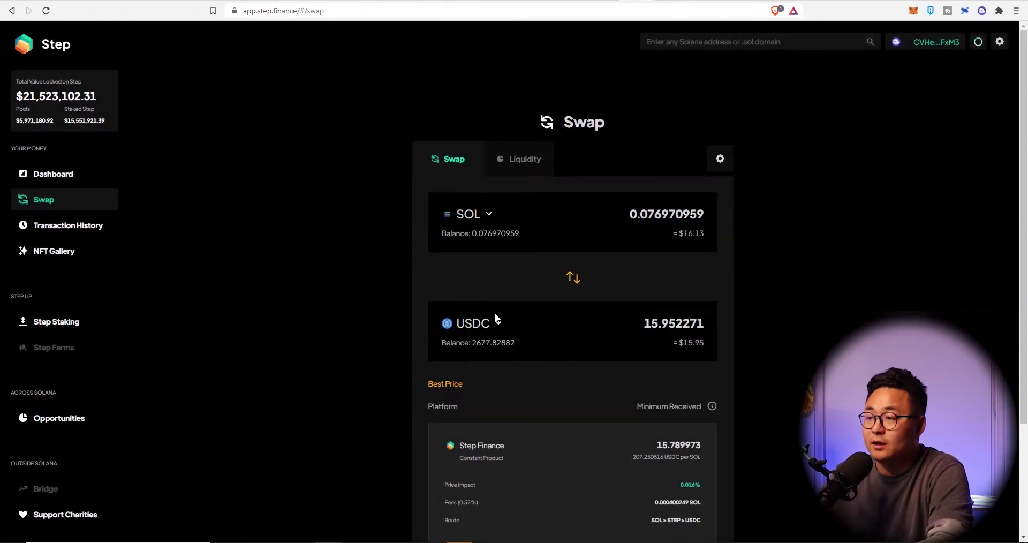
left_click(499, 324)
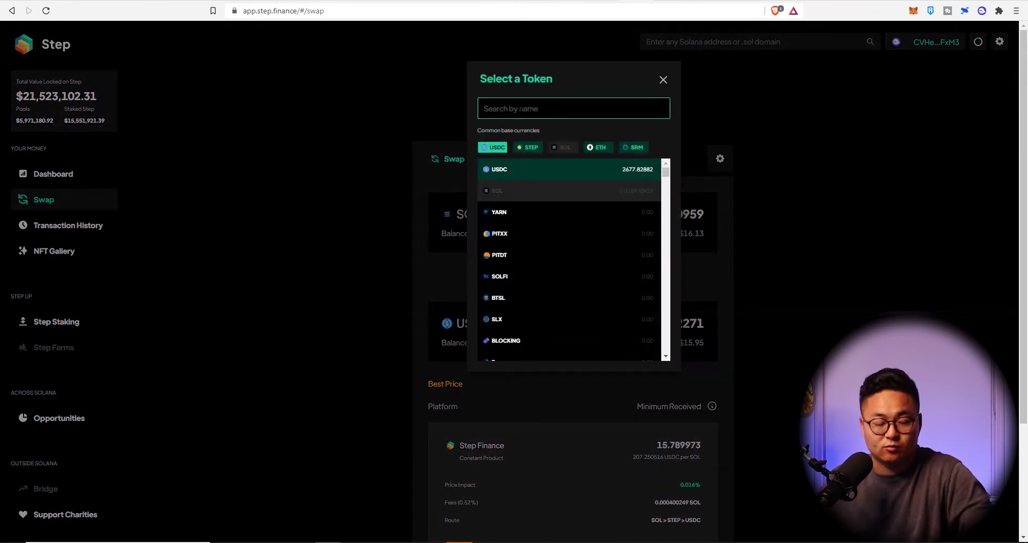
type("wdai")
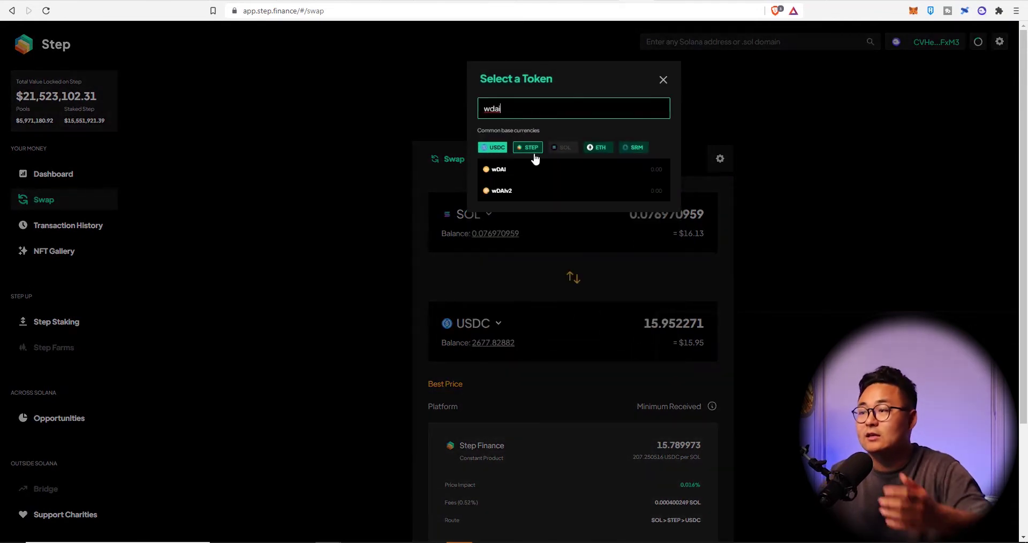
left_click(516, 170)
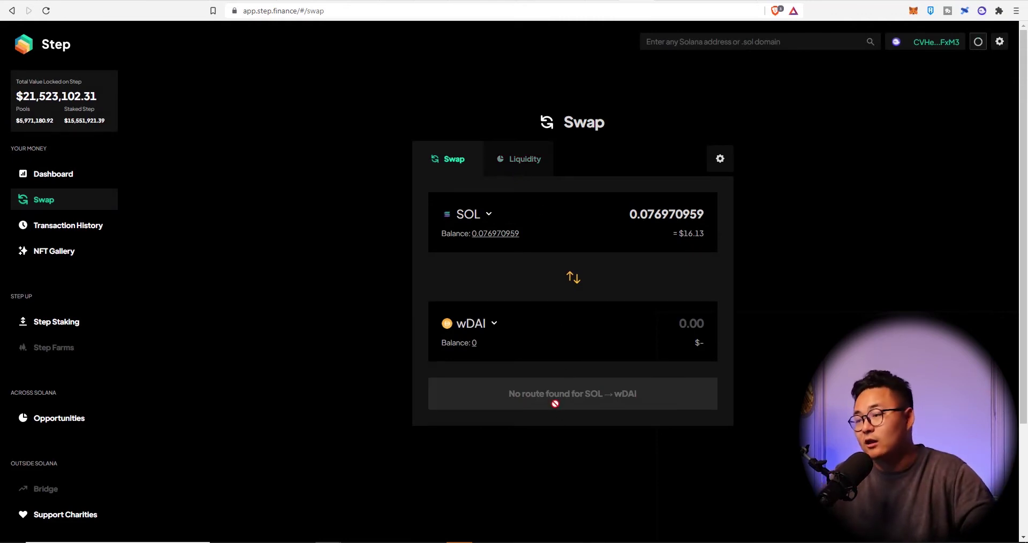
Try wDAIv2 as the token to swap from in the Step Finance swap to wDAI.
left_click(489, 217)
left_click(496, 172)
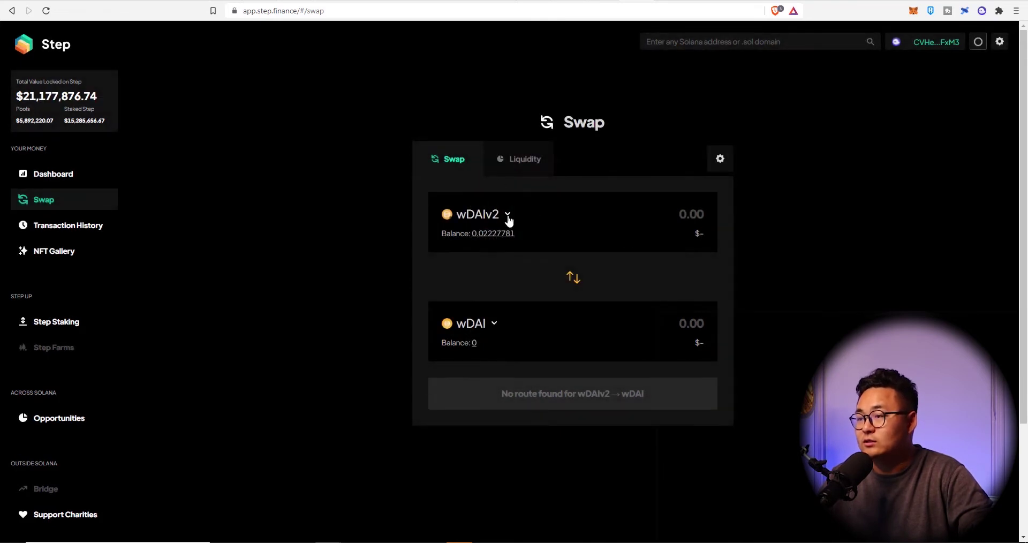
left_click(509, 220)
left_click(516, 197)
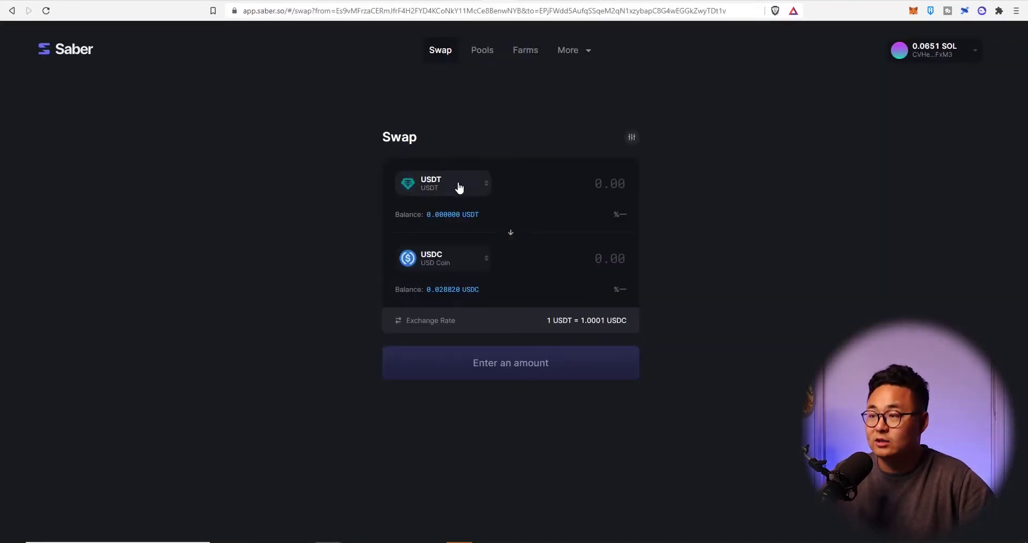
Switch back to Saber and set the swap to go from USDC to wDAI (Wormhole).
left_click(459, 187)
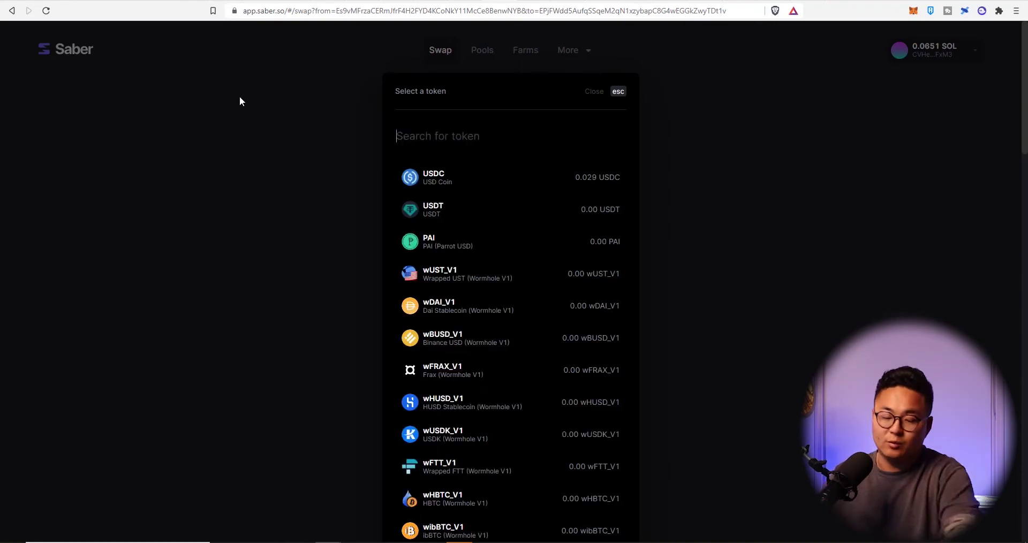
type("usdc")
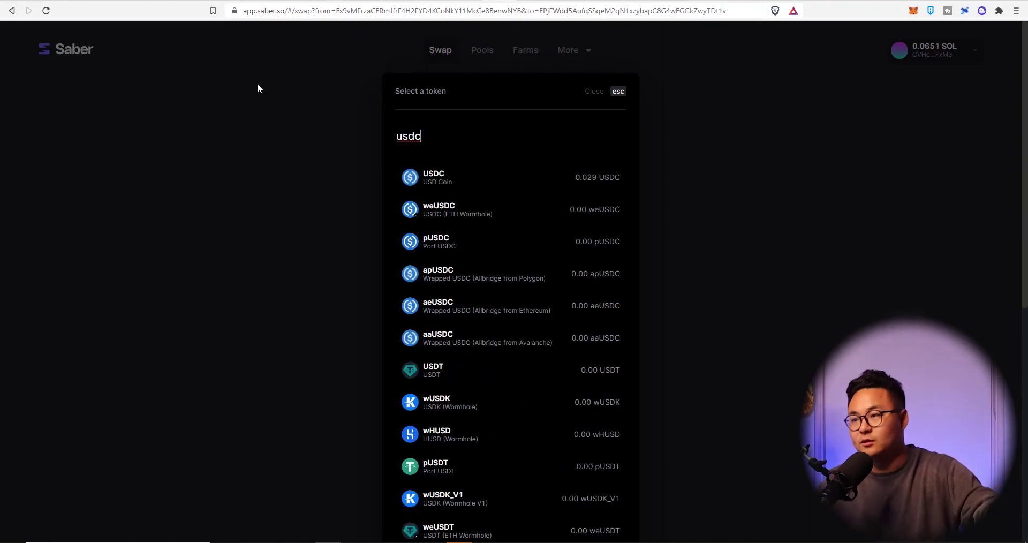
left_click(423, 176)
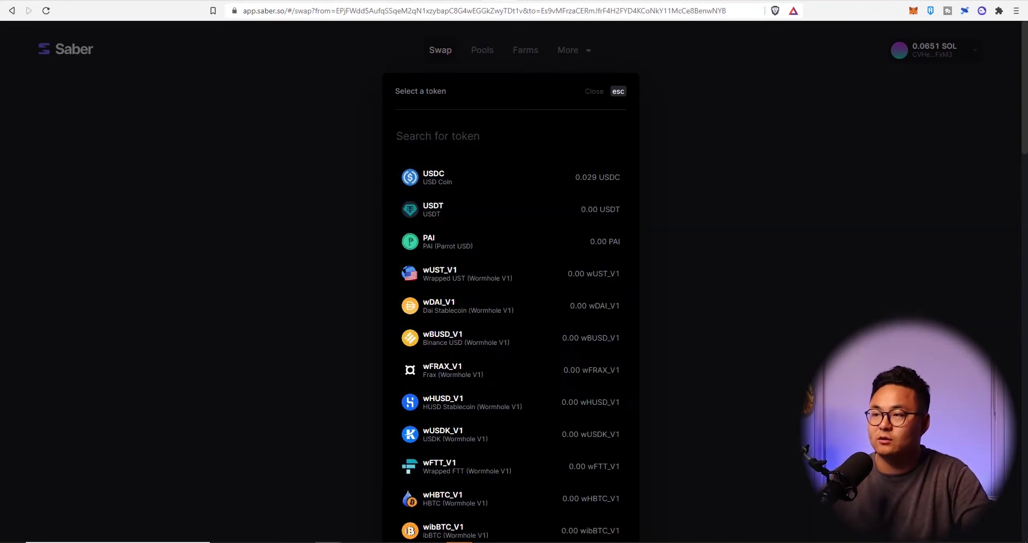
left_click(500, 201)
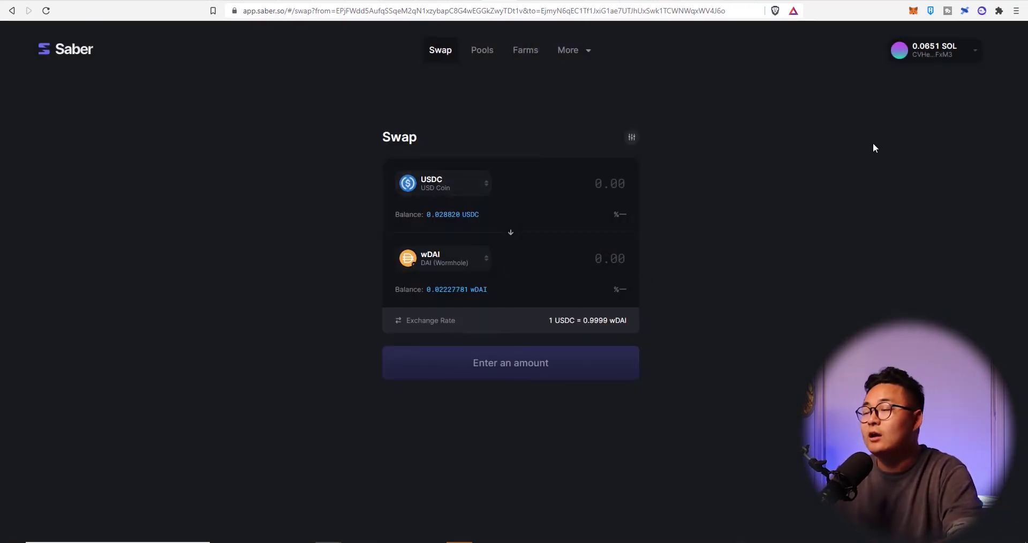
Check the Solana, USD Coin, Dai Stablecoin and Wrapped SOL balances in the browser wallet, and close it.
left_click(981, 11)
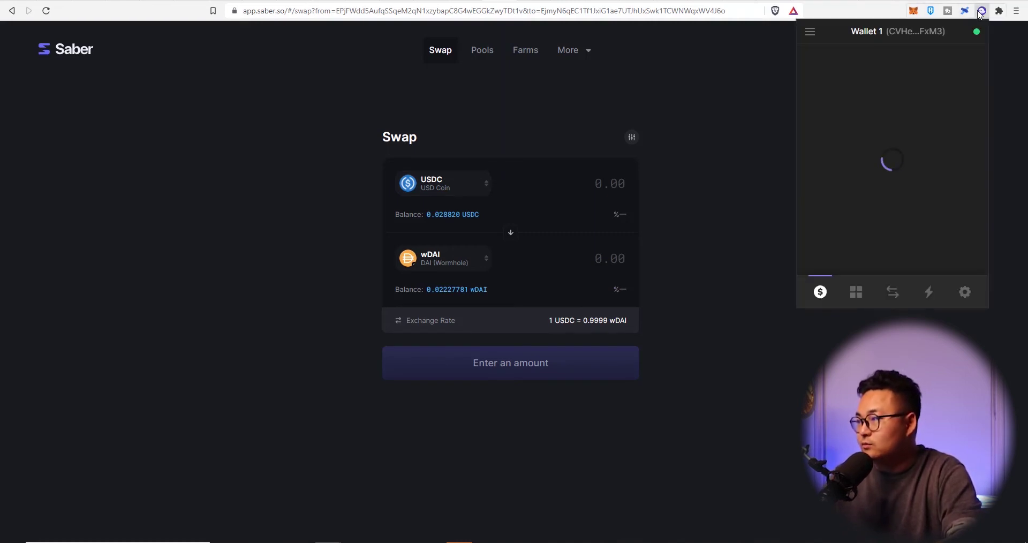
scroll(893, 113, "down", 2)
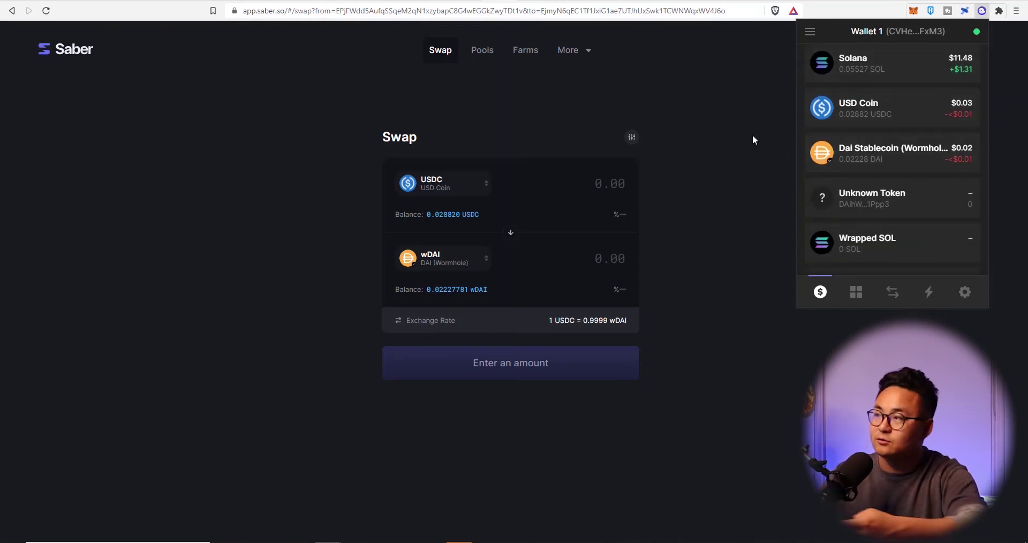
left_click(696, 130)
Find the wDAI-USDC pool among Saber's pools and open its deposit page.
left_click(484, 51)
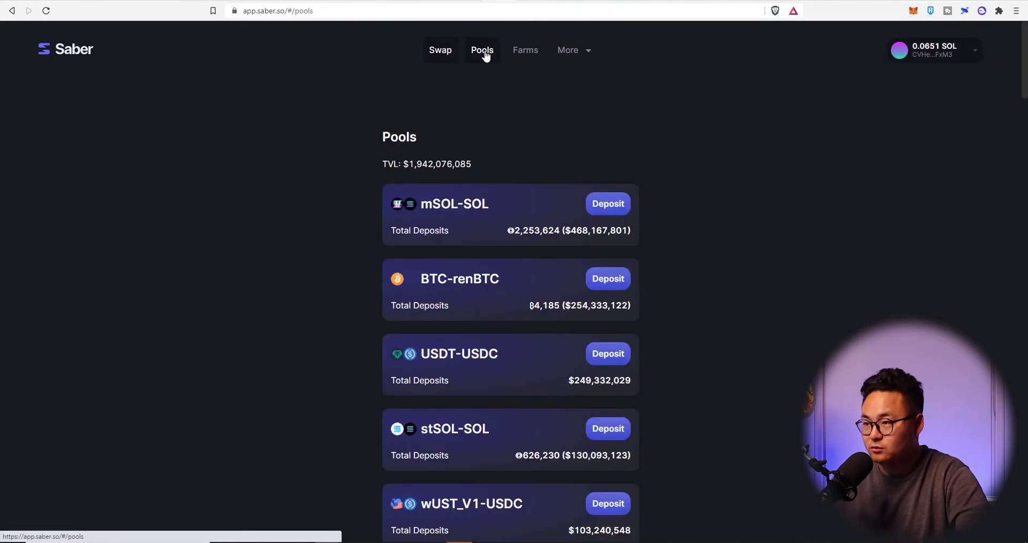
scroll(533, 88, "down", 4)
scroll(539, 120, "down", 15)
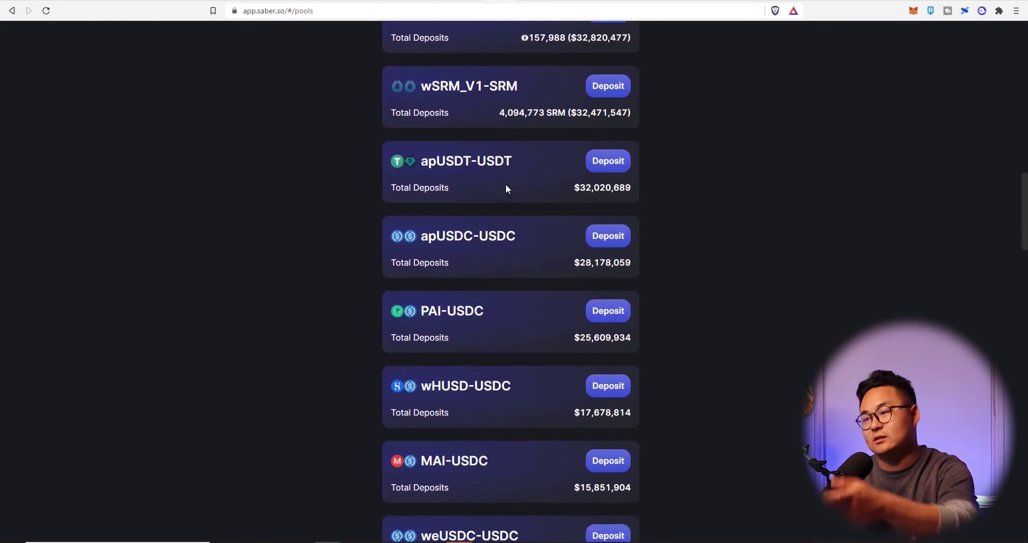
scroll(507, 182, "down", 3)
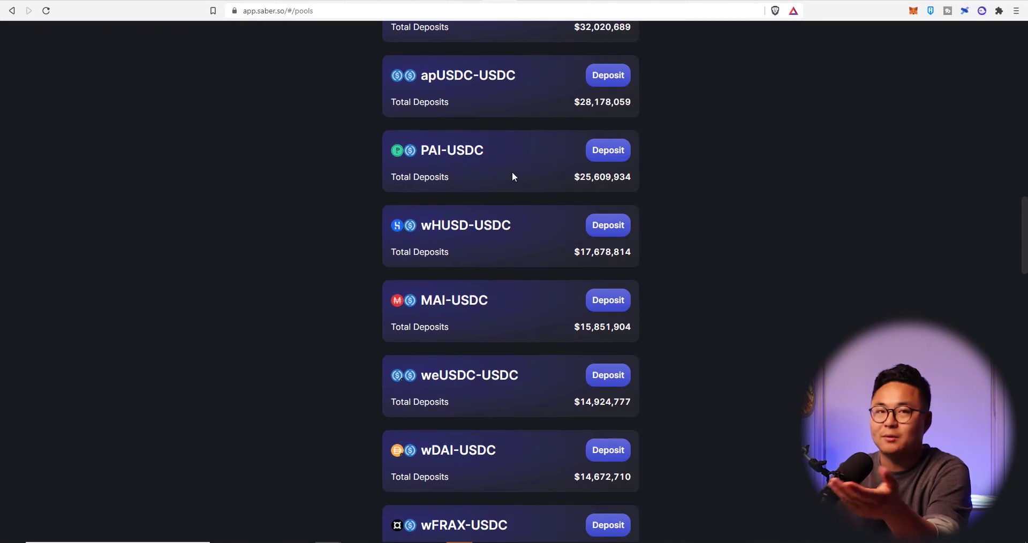
scroll(511, 171, "down", 1)
scroll(528, 196, "down", 3)
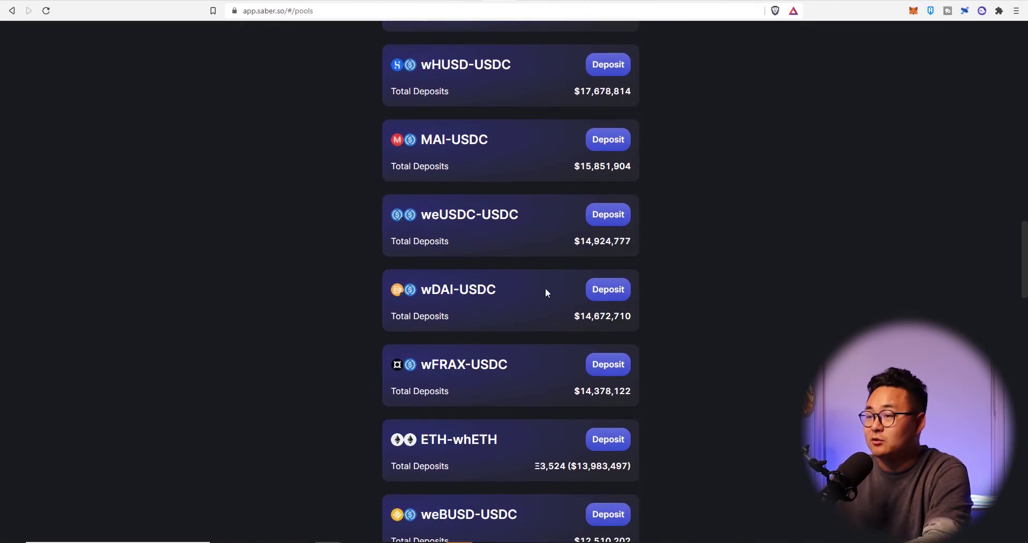
left_click(605, 290)
Review the wDAI-USDC pool's stats and use the available wDAI and USDC balances as the deposit amounts.
scroll(554, 285, "up", 7)
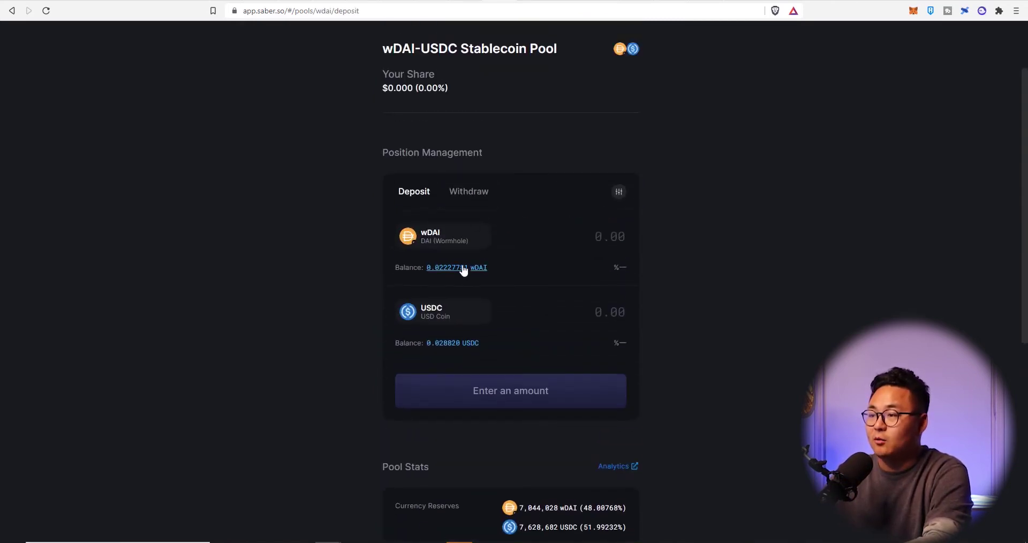
scroll(463, 271, "down", 7)
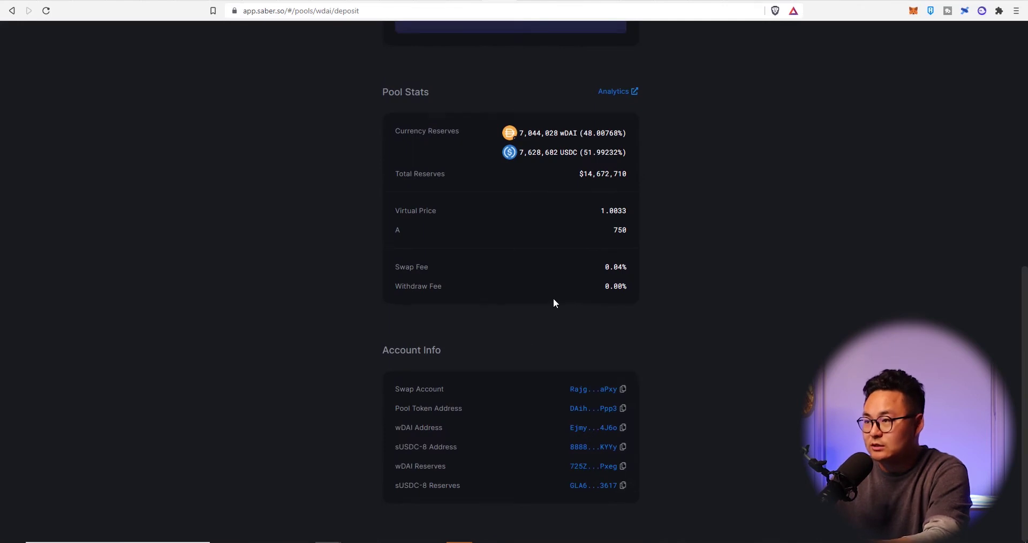
scroll(554, 298, "up", 7)
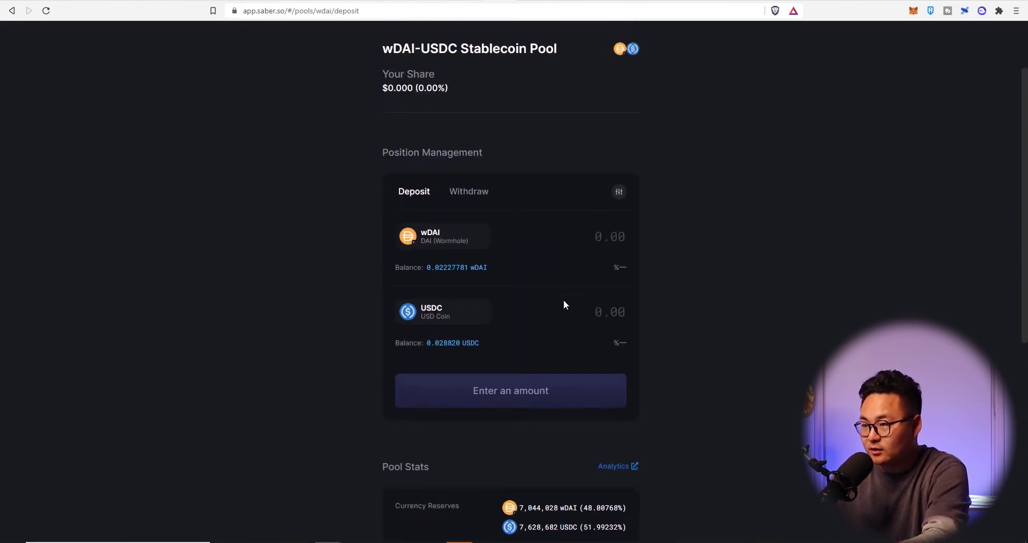
left_click(447, 268)
left_click(470, 343)
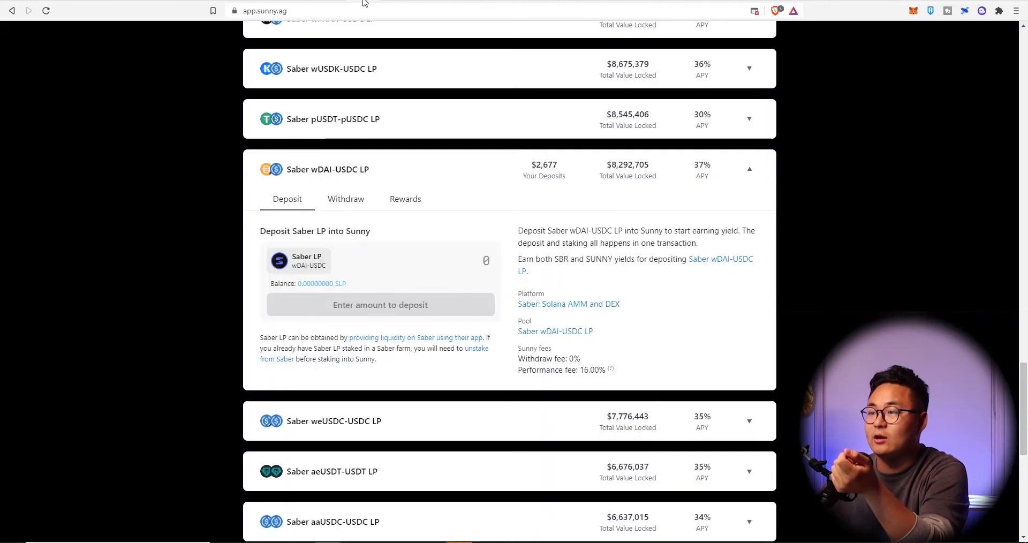
Switch to Sunny and review the SBR and SUNNY rewards and the deposit details of the Saber wDAI-USDC LP pool.
scroll(562, 294, "up", 15)
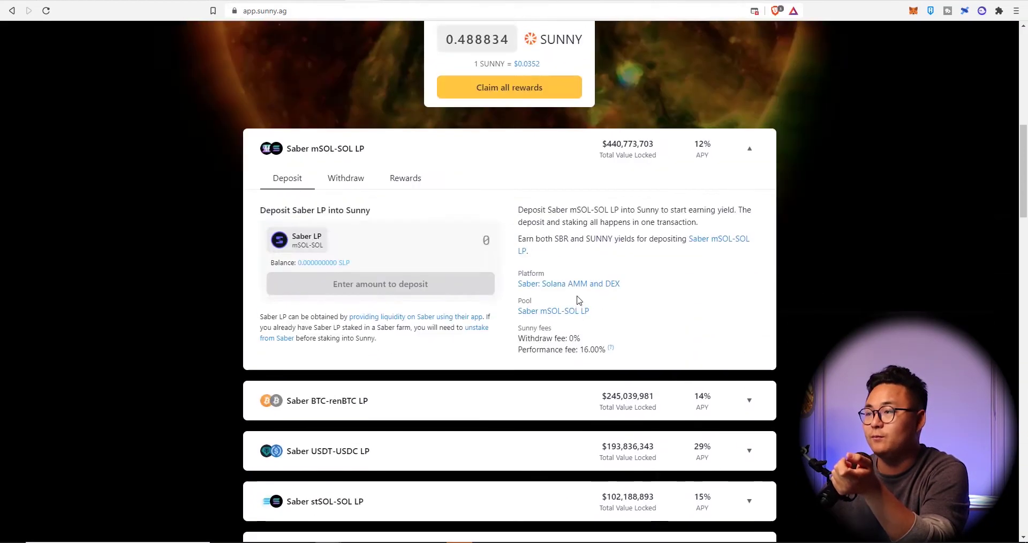
scroll(541, 281, "up", 6)
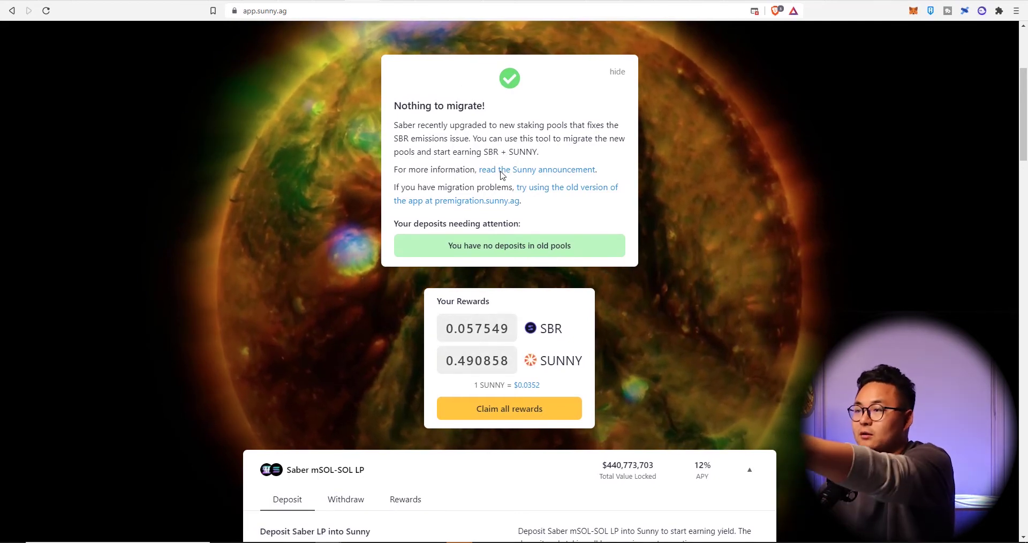
scroll(451, 92, "down", 4)
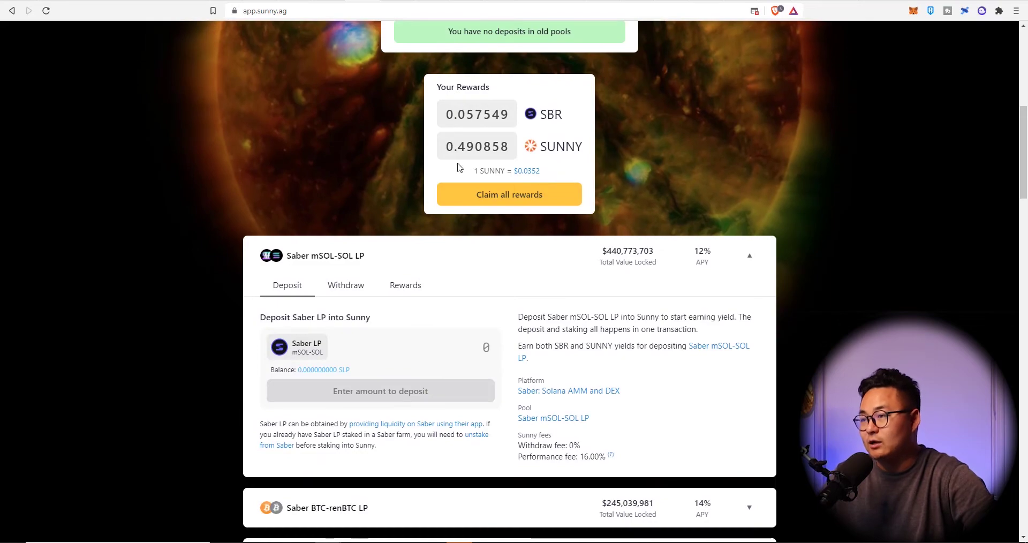
scroll(523, 211, "down", 20)
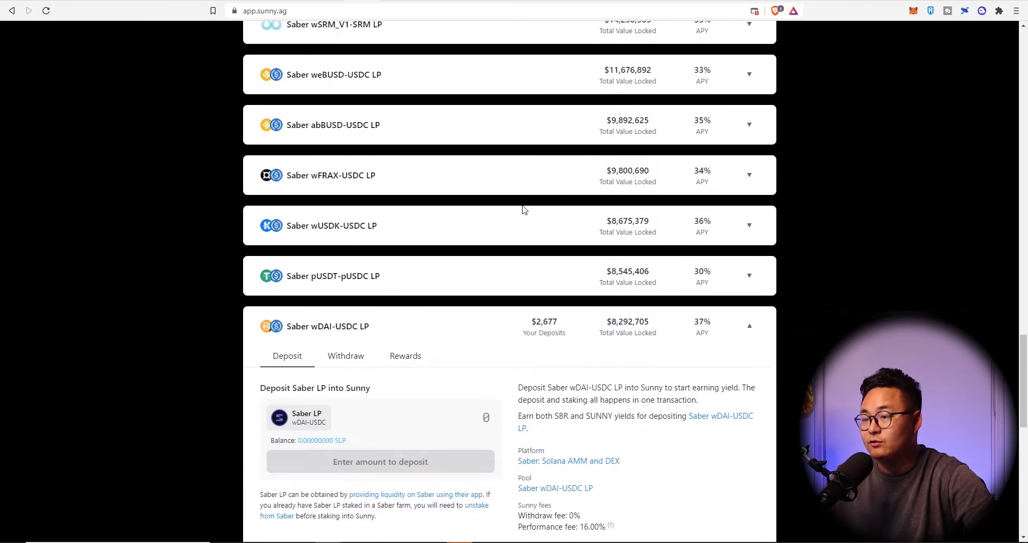
scroll(523, 211, "down", 2)
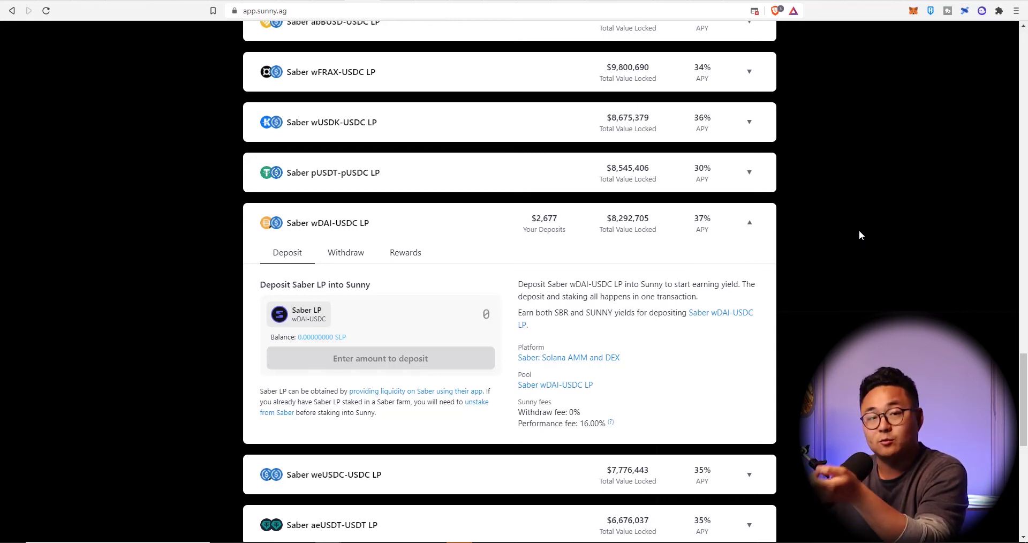
scroll(859, 230, "up", 3)
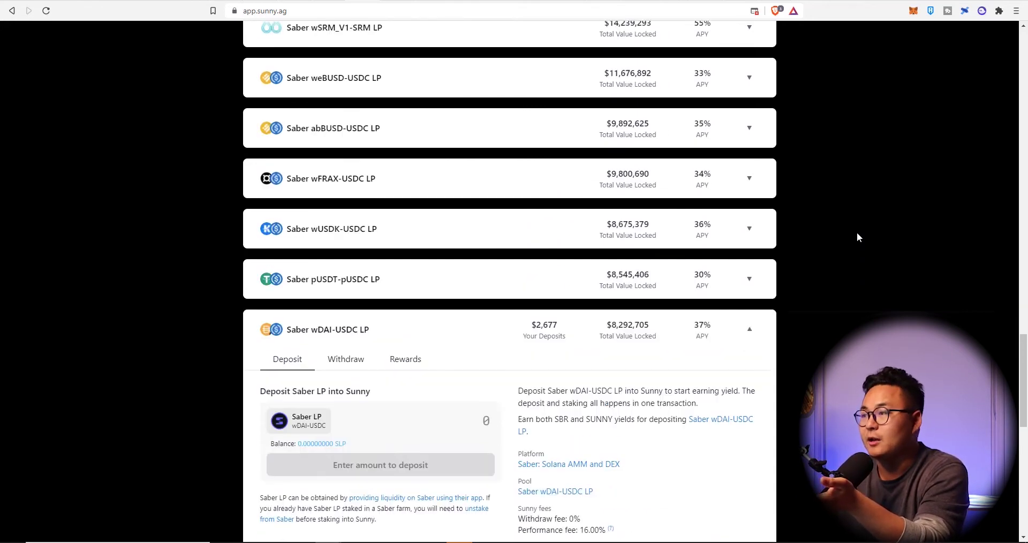
Check the Solana balance in the browser wallet, close it, and return to the rewards summary on Sunny.
left_click(980, 13)
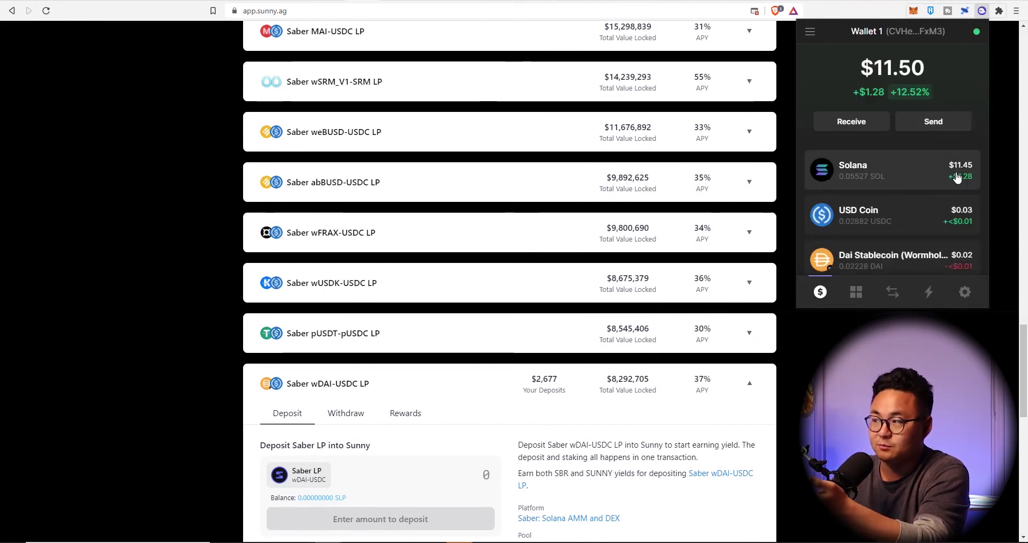
left_click(822, 368)
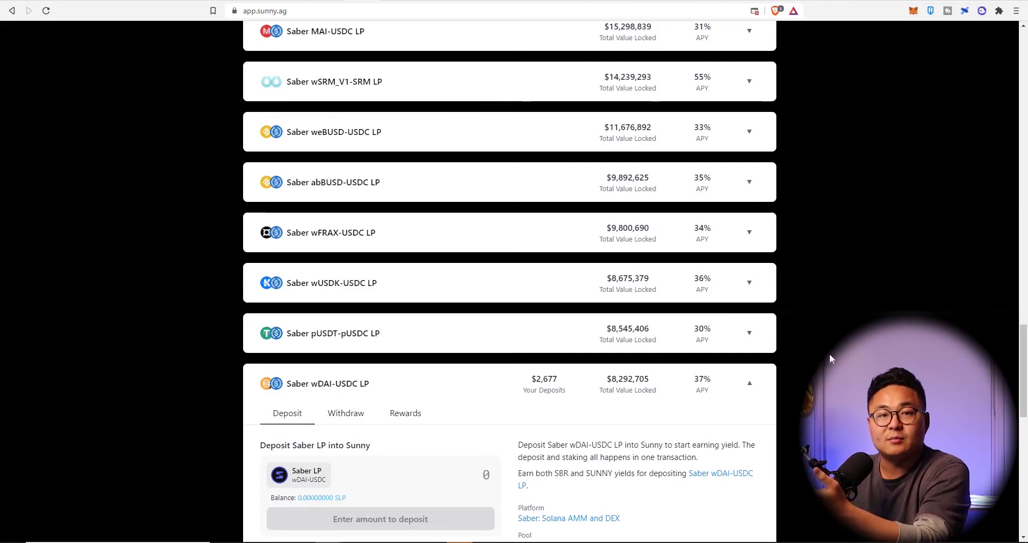
scroll(750, 297, "up", 20)
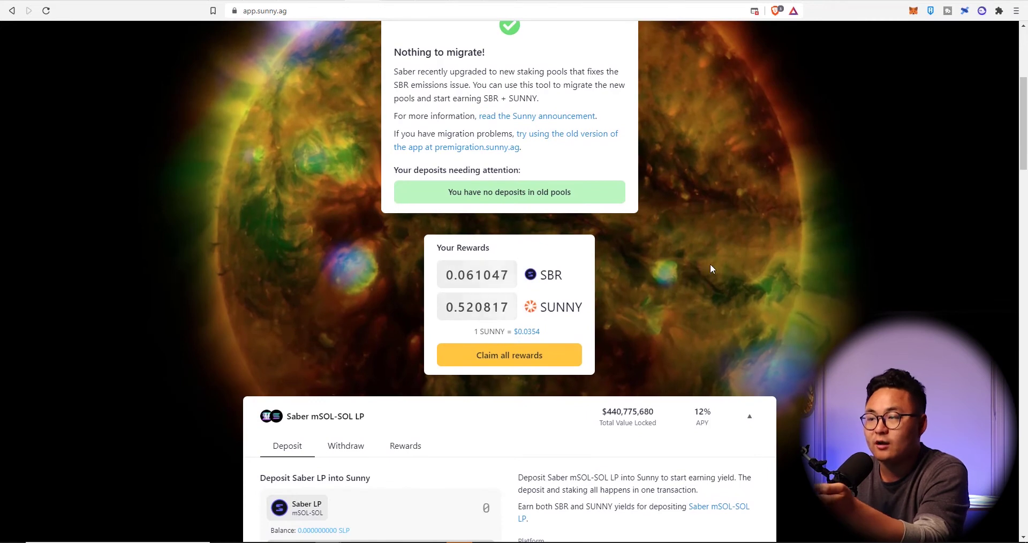
Examine the withdraw and performance fees listed under the Saber wDAI-USDC LP pool on Sunny.
mouse_move(499, 287)
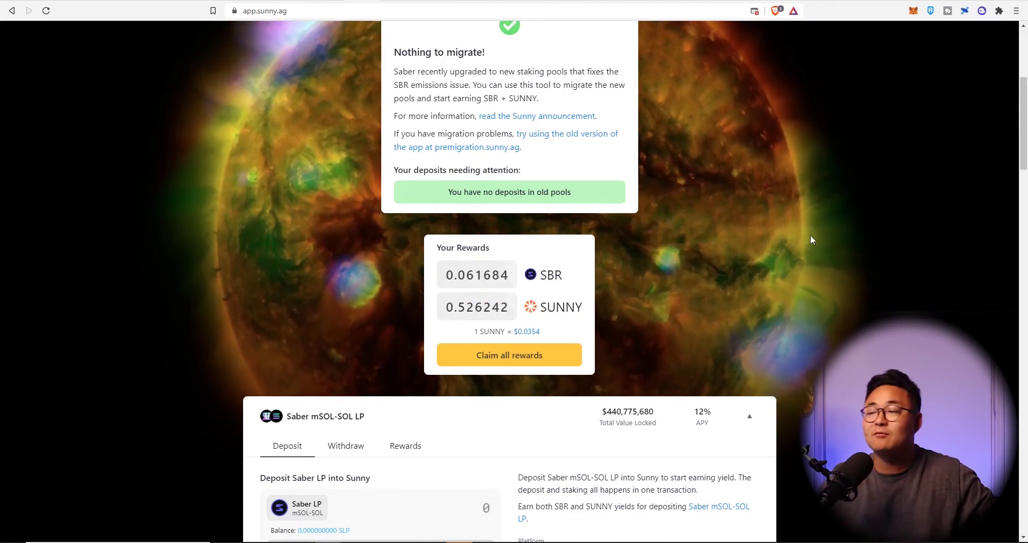
scroll(803, 257, "down", 20)
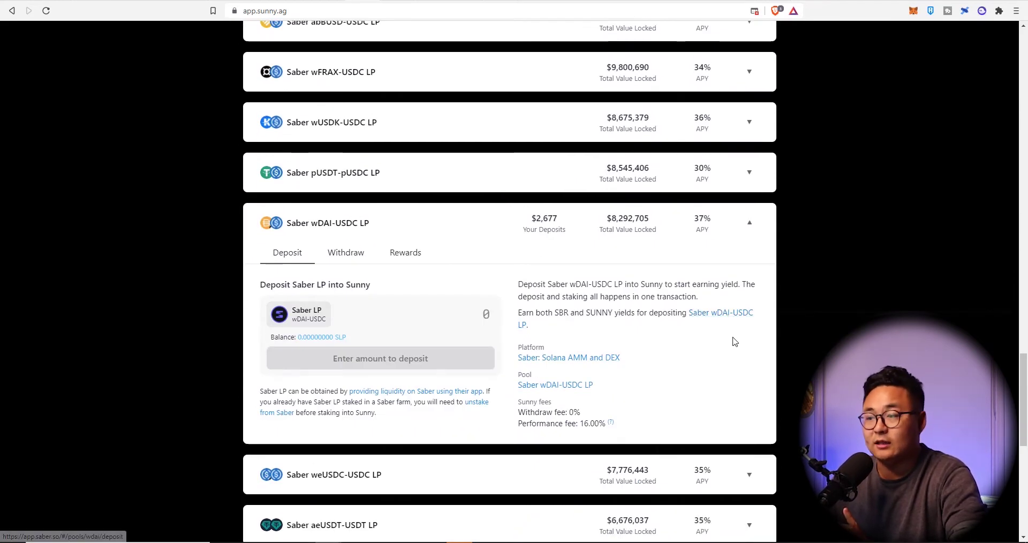
scroll(643, 359, "down", 1)
left_click_drag(511, 360, 581, 358)
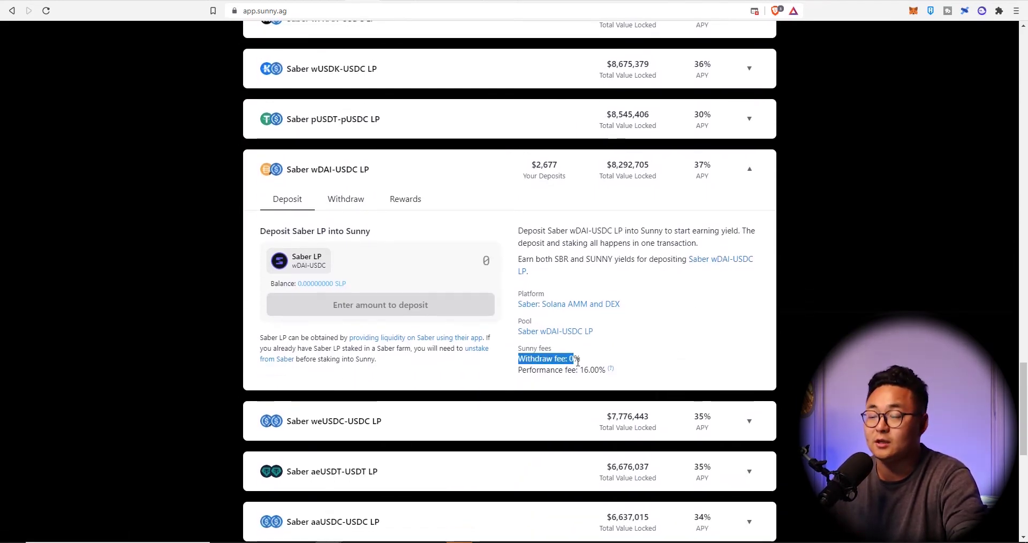
left_click(522, 370)
left_click_drag(523, 369, 626, 373)
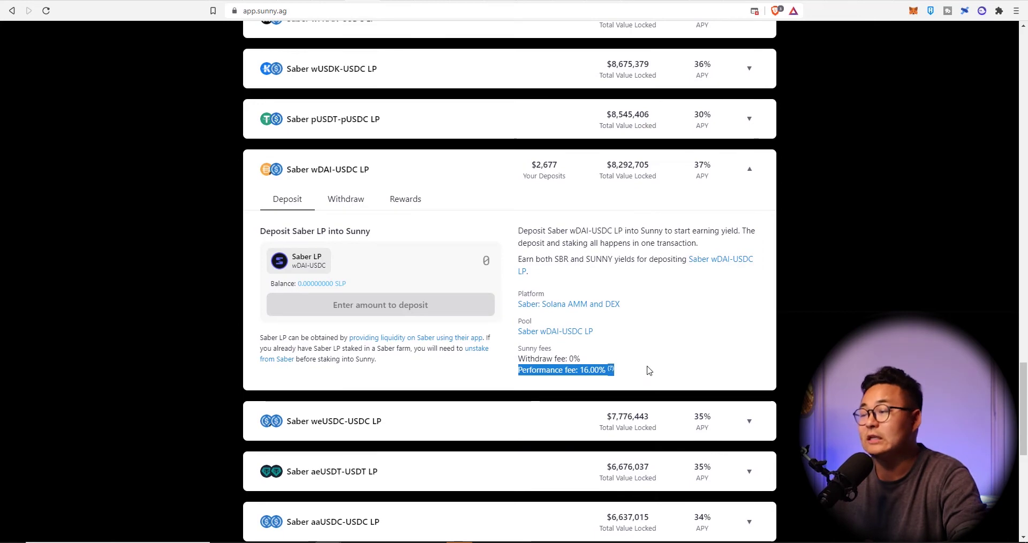
left_click(638, 370)
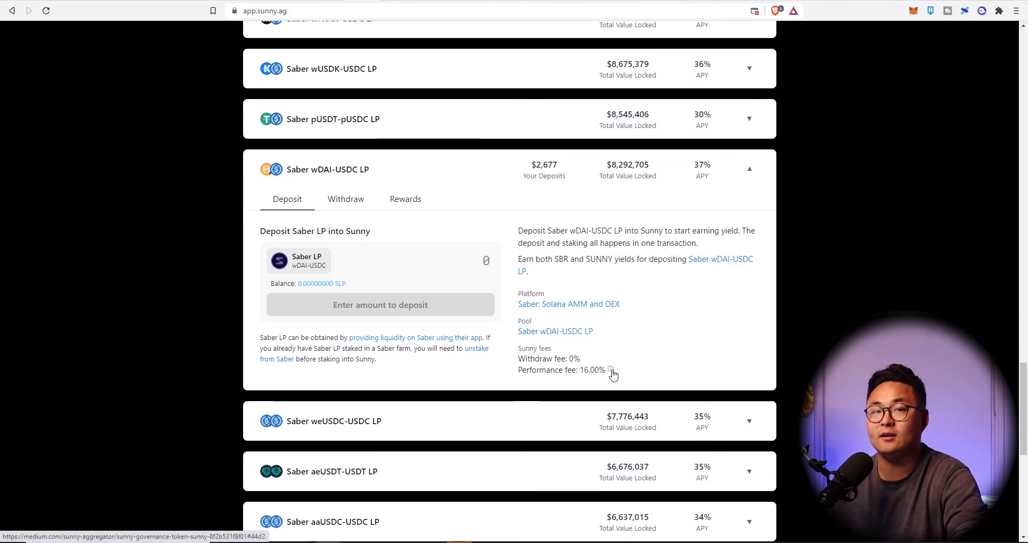
Open the Medium article linked from Sunny's performance fee and read how the fee is used and how it relates to the displayed APY.
left_click(611, 370)
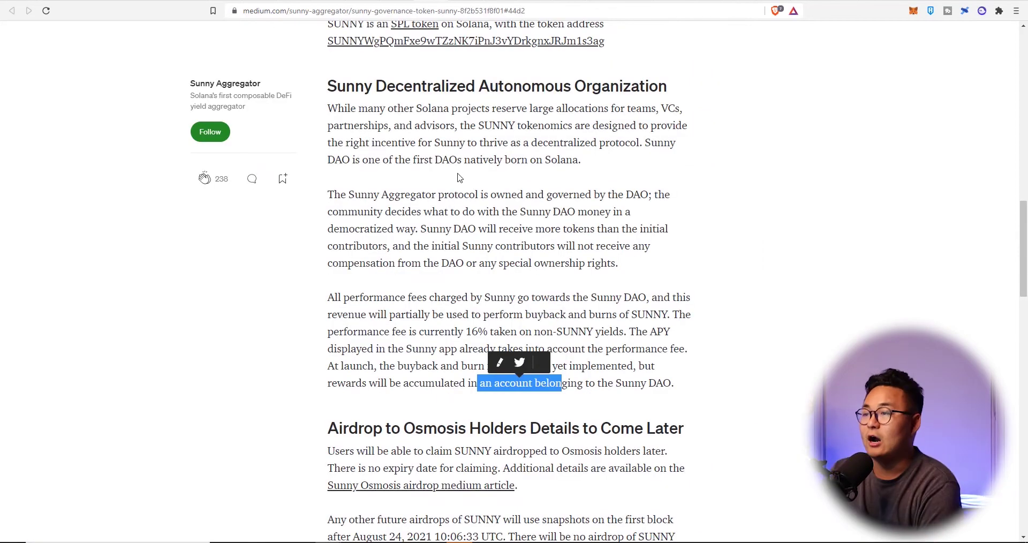
left_click(459, 178)
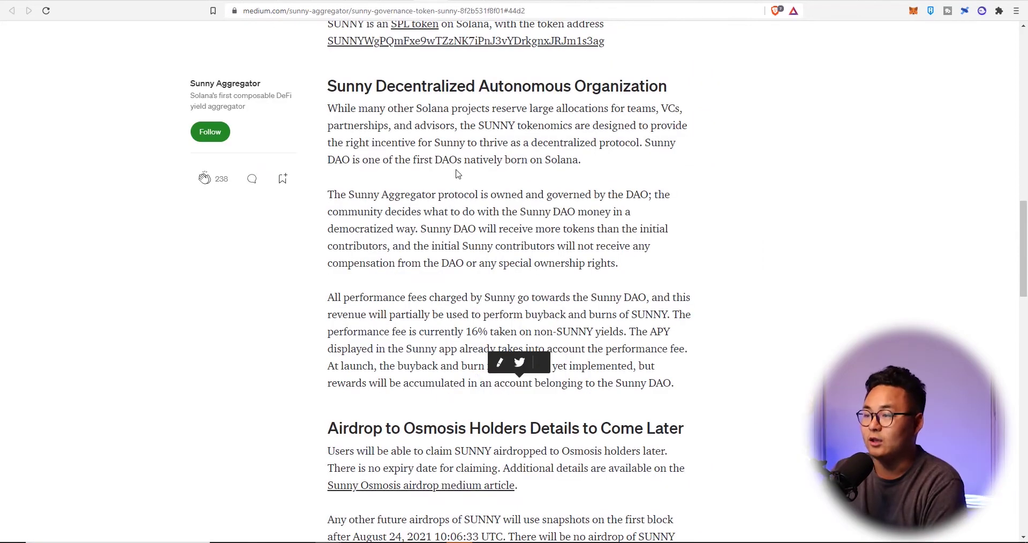
left_click_drag(471, 332, 648, 351)
left_click(649, 333)
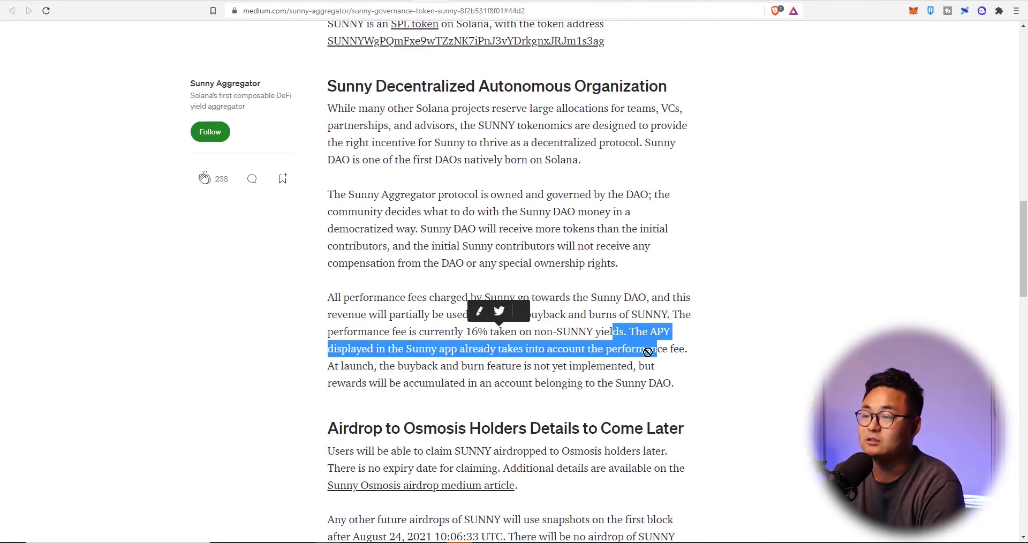
left_click(454, 351)
left_click_drag(390, 349, 485, 366)
left_click(531, 360)
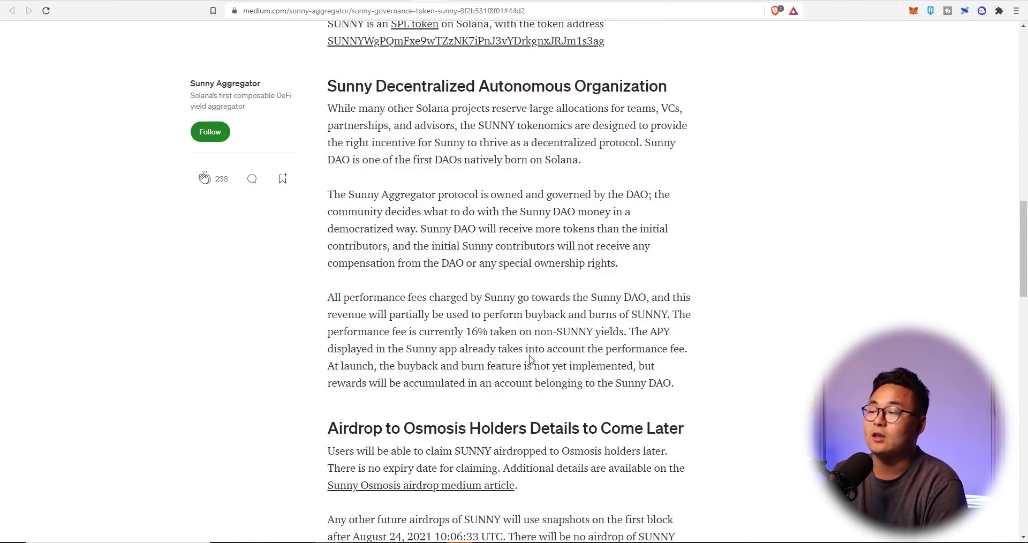
left_click_drag(377, 350, 545, 360)
left_click(462, 360)
left_click(614, 364)
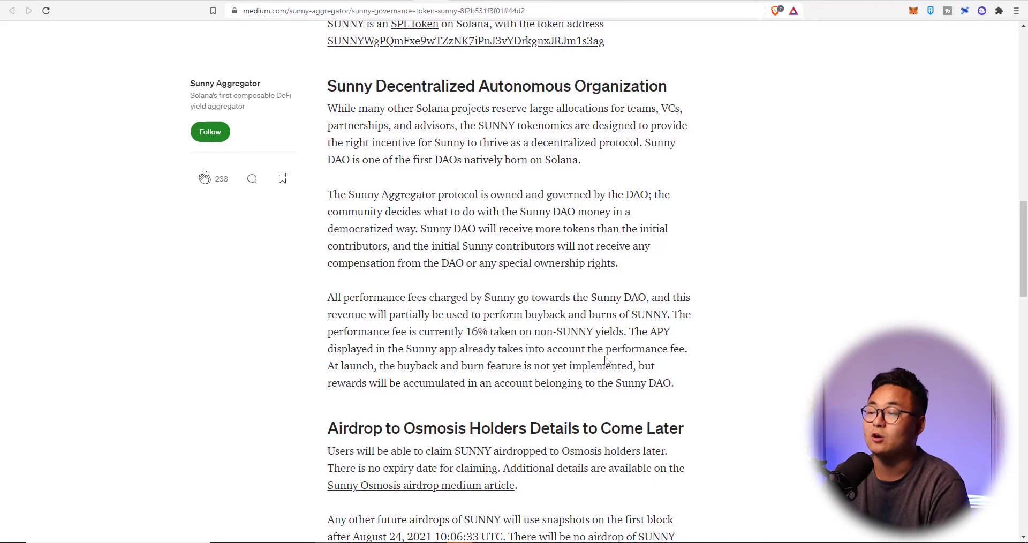
left_click_drag(583, 349, 623, 351)
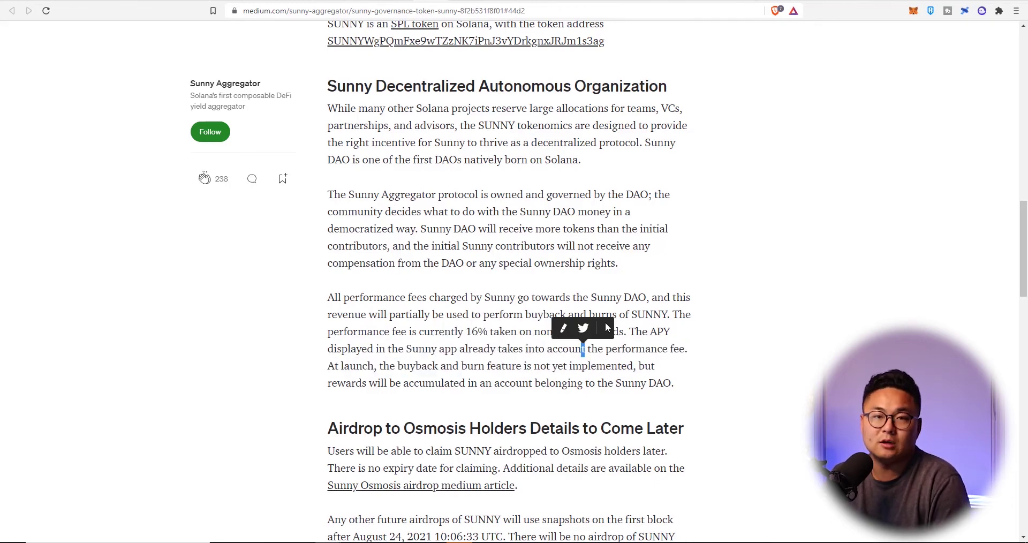
Return to Sunny, review the wDAI-USDC LP deposit description, and go back to the rewards summary.
key("ctrl+Tab")
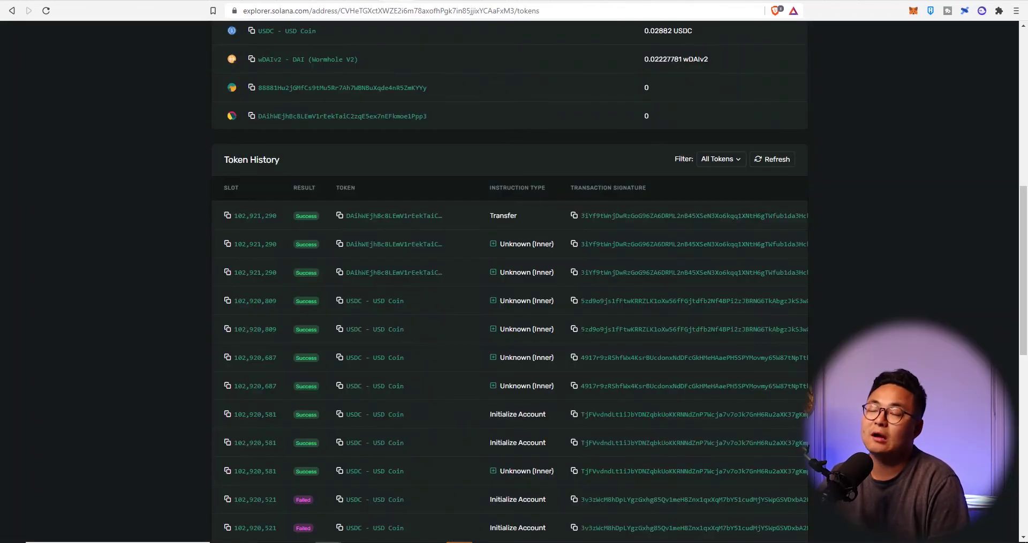
key("ctrl+shift+Tab")
key("ctrl+shift+Tab")
left_click_drag(577, 242, 592, 277)
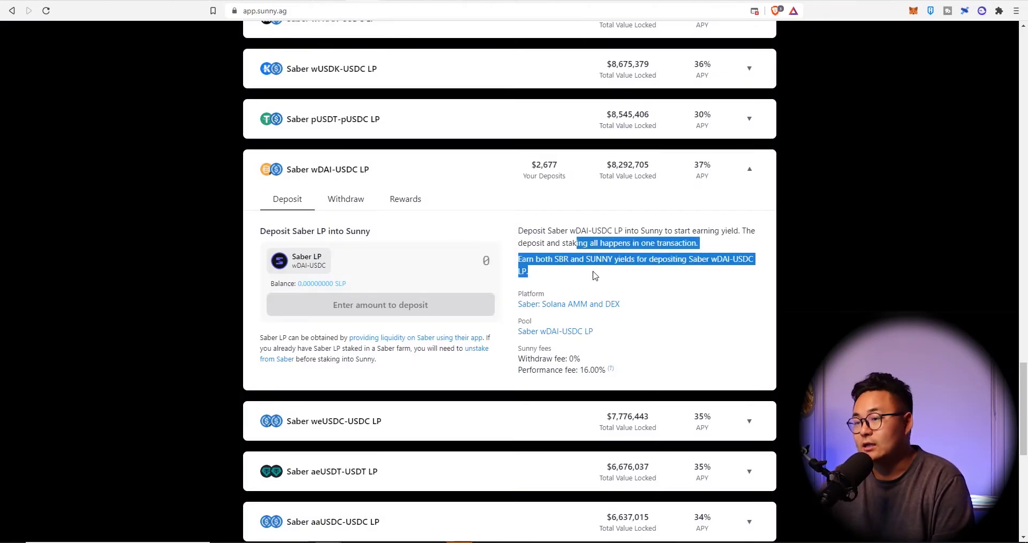
scroll(805, 224, "up", 1)
scroll(805, 224, "up", 20)
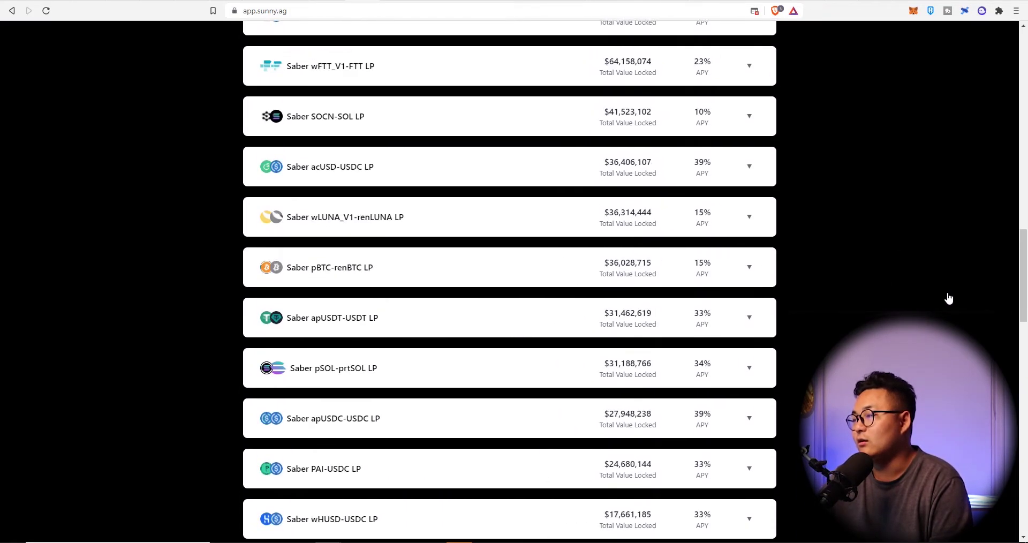
scroll(932, 285, "up", 4)
scroll(925, 283, "down", 5)
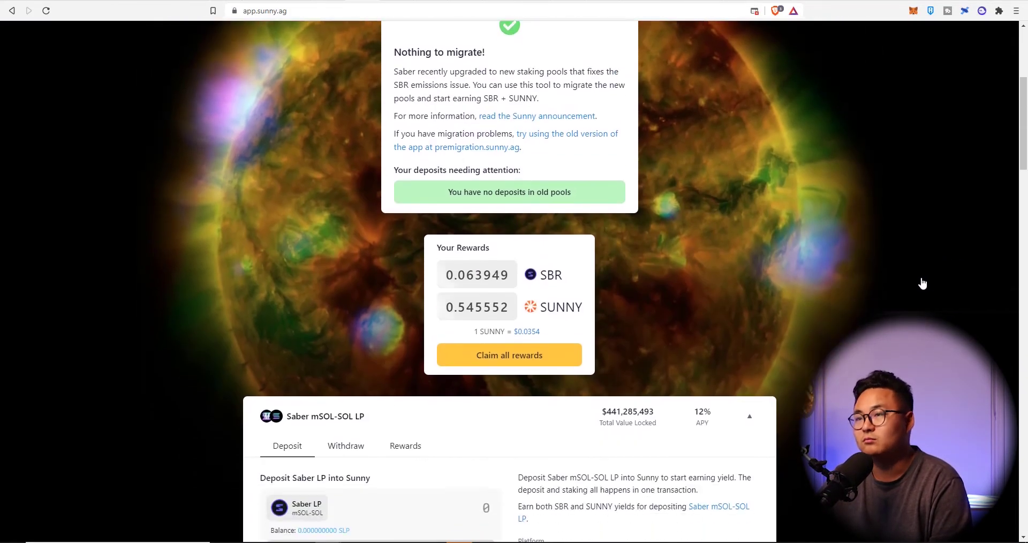
scroll(890, 287, "up", 5)
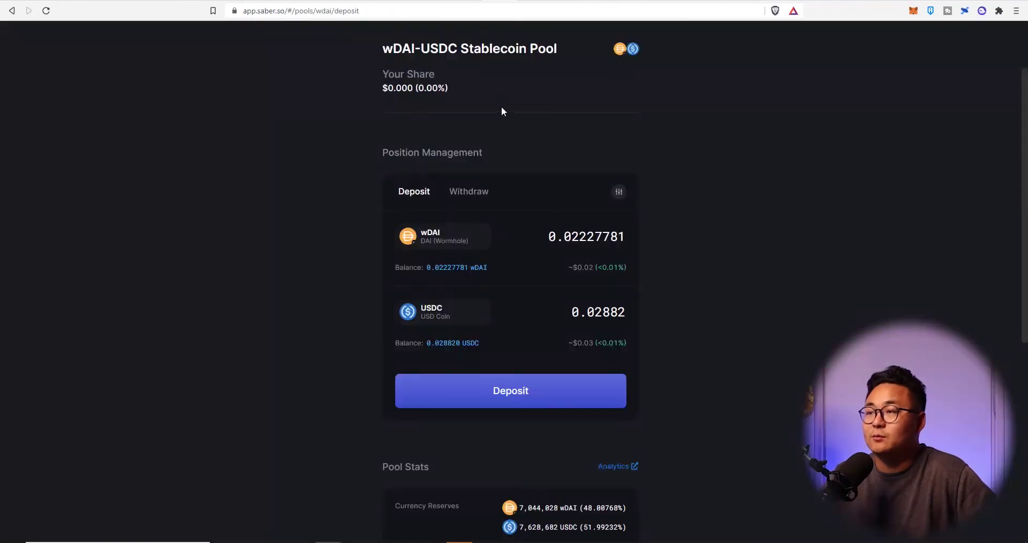
Open Saber's swap page, search the token list for "sol", look through the matching tokens, and close the list.
scroll(433, 165, "up", 2)
left_click(442, 50)
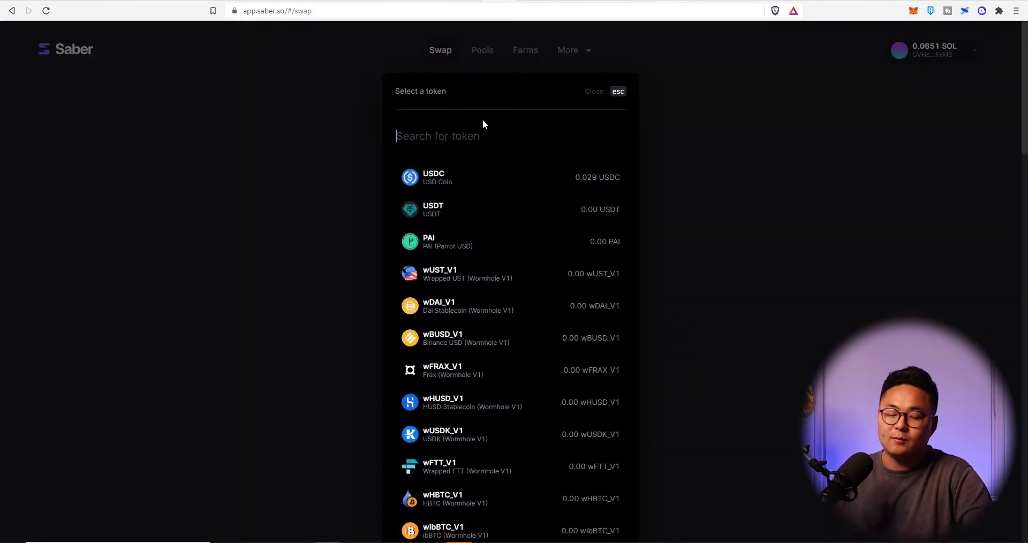
type("sol")
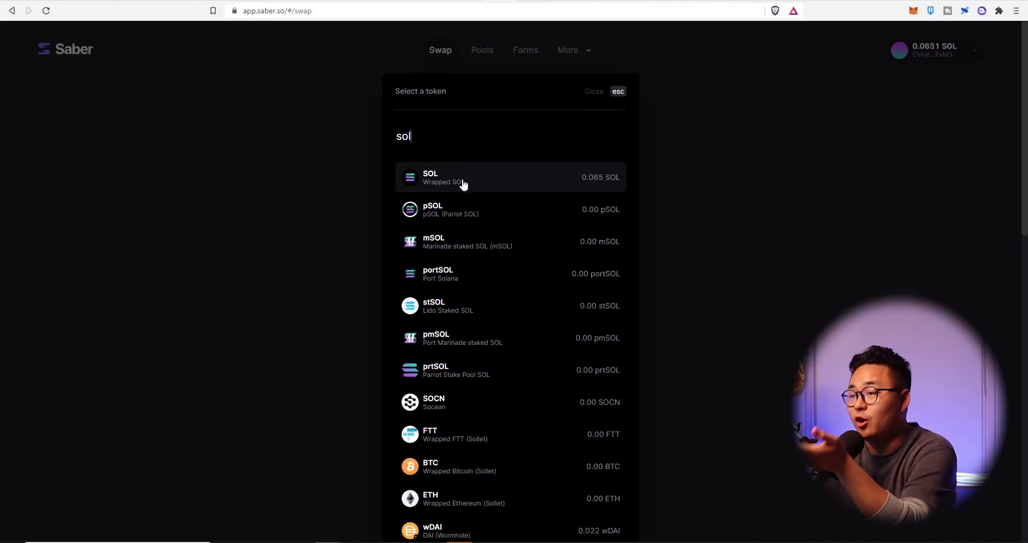
scroll(463, 196, "down", 4)
scroll(466, 208, "up", 4)
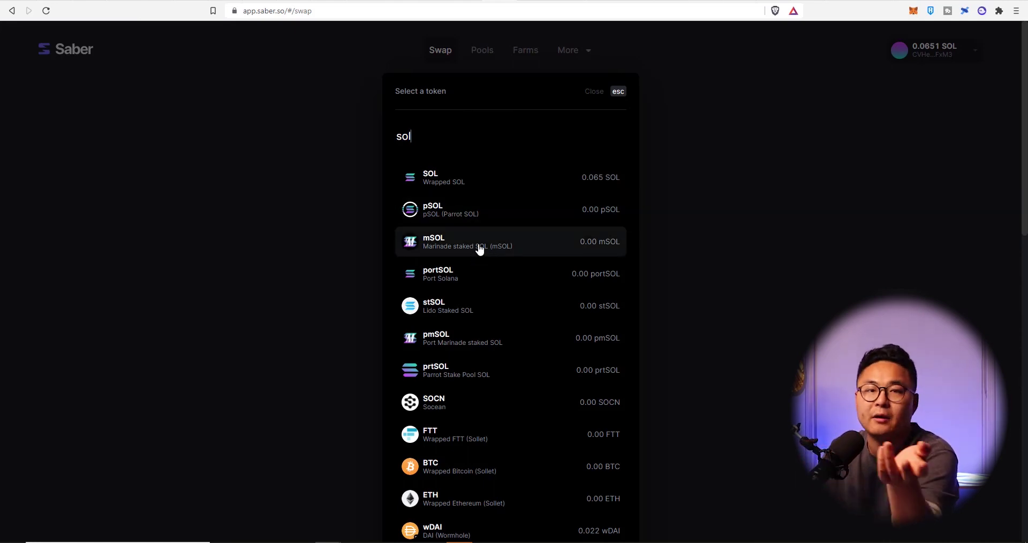
key("Escape")
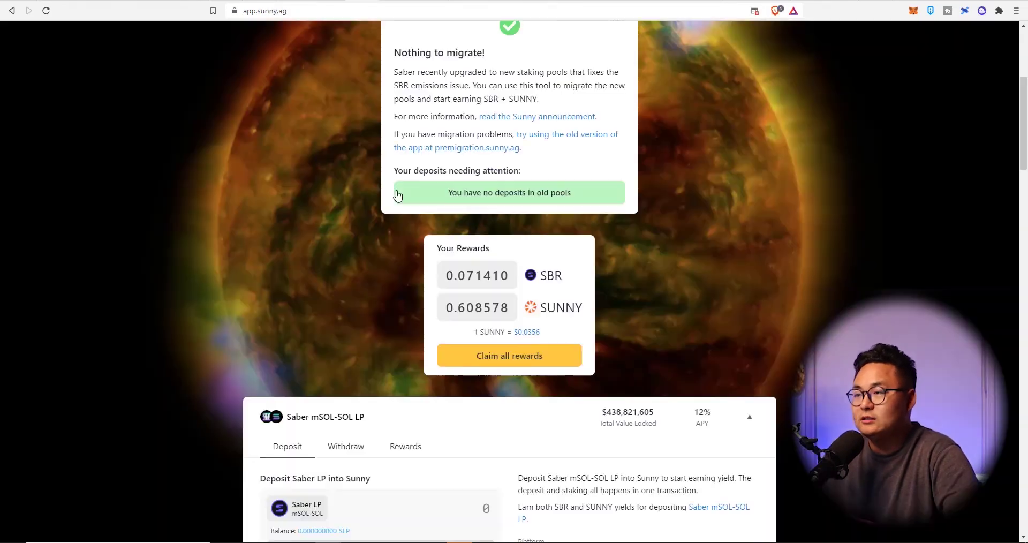
Look through Sunny's Saber LP pools as far as wDAI-USDC LP and return to the rewards summary.
scroll(428, 306, "down", 15)
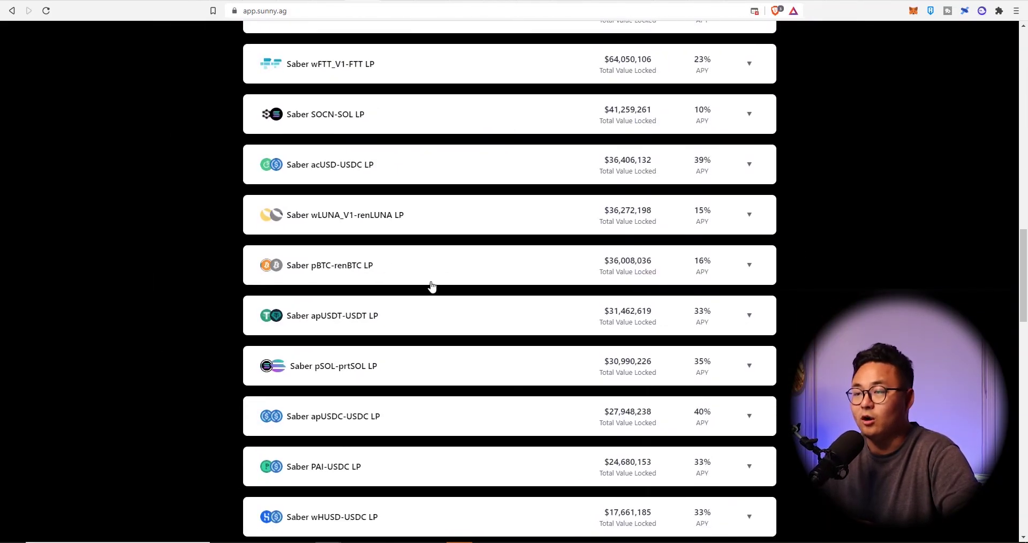
scroll(361, 320, "down", 3)
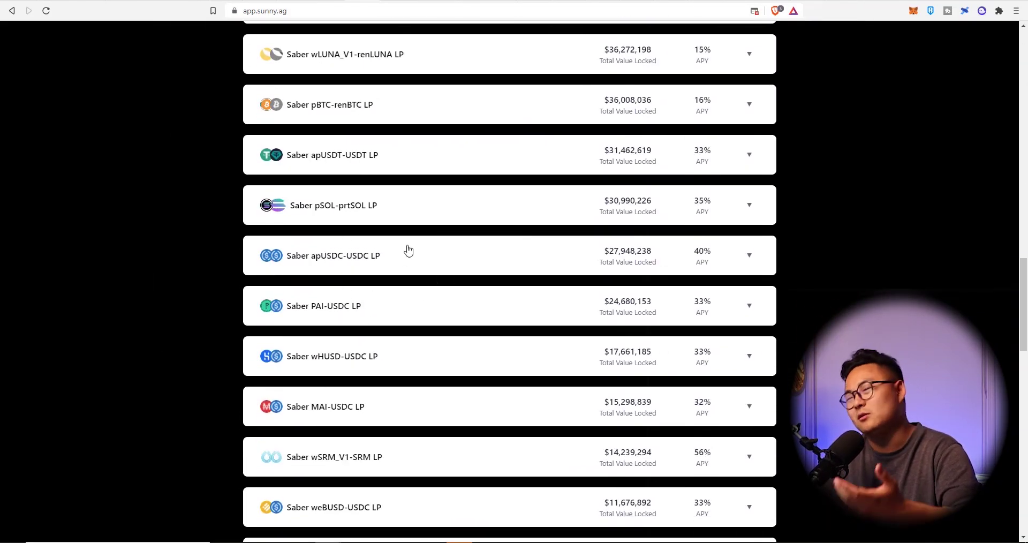
scroll(399, 212, "down", 3)
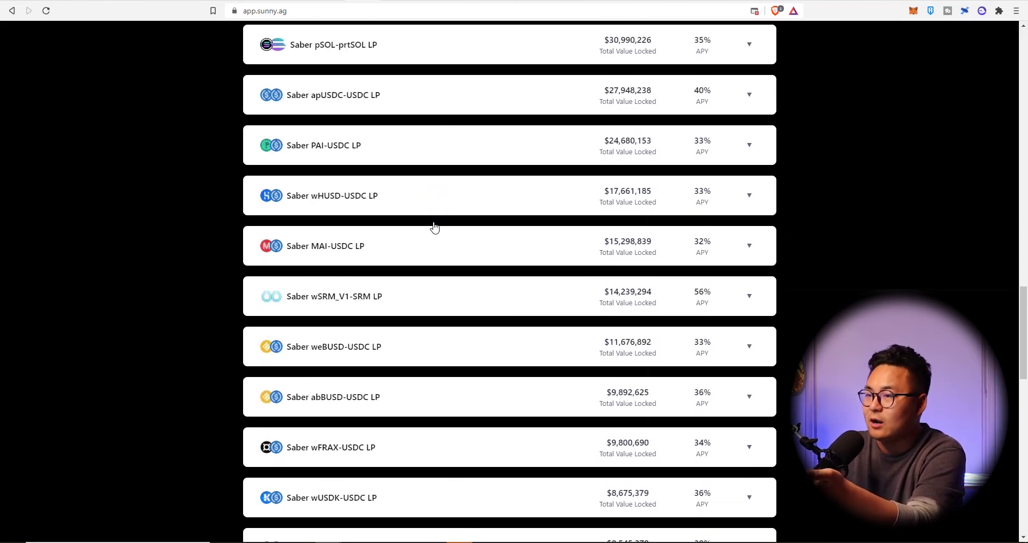
scroll(420, 224, "down", 3)
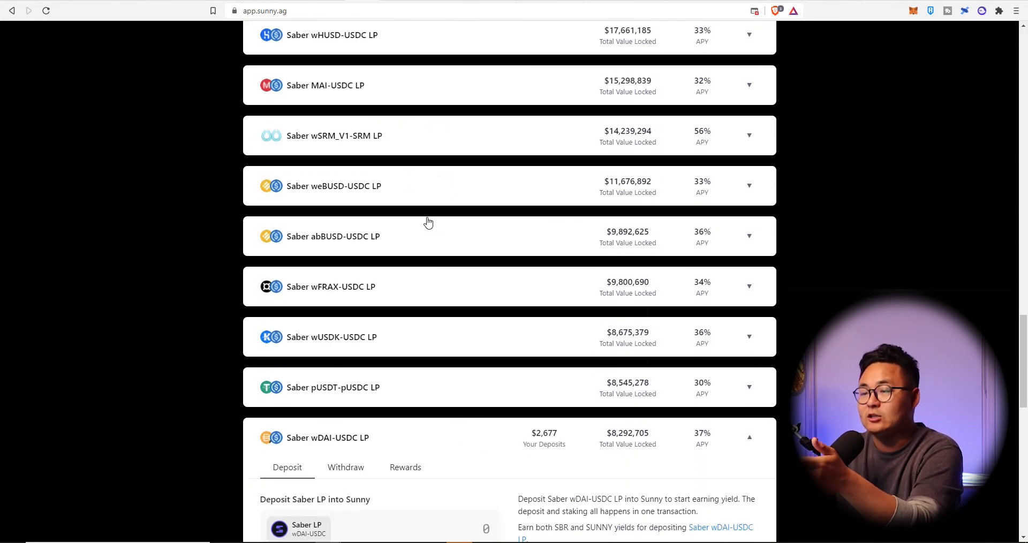
scroll(430, 296, "down", 2)
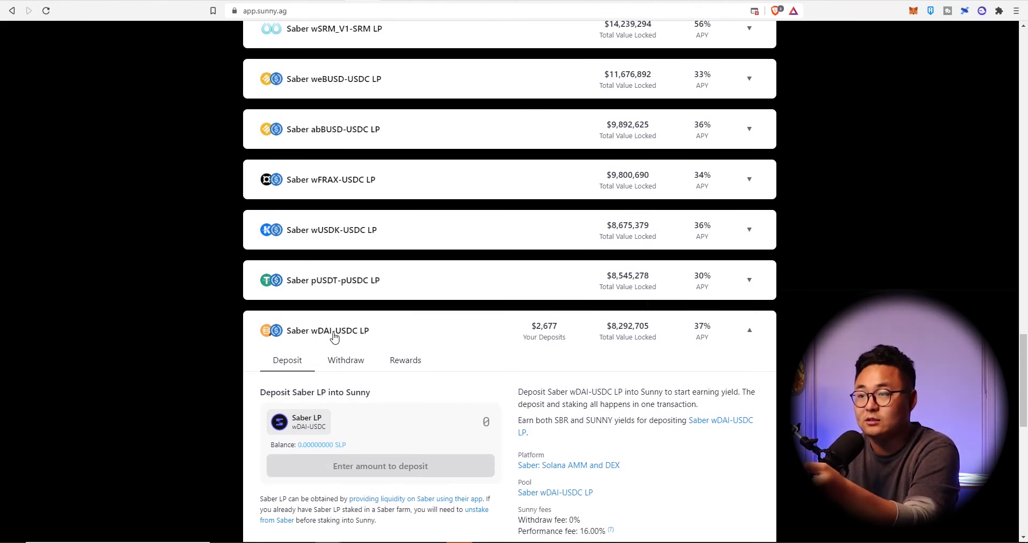
scroll(337, 336, "up", 20)
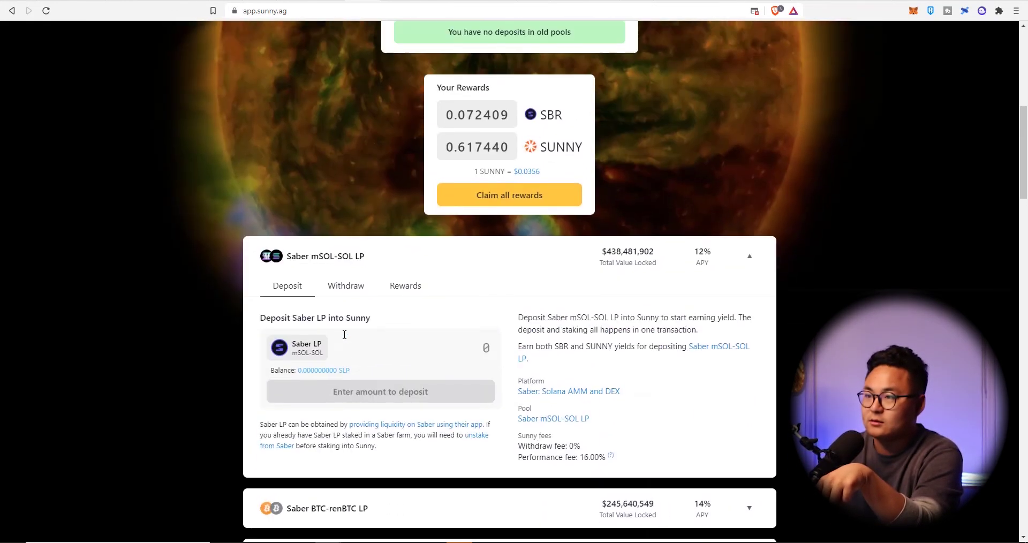
Compare the APY and total value locked of Sunny's Saber stablecoin pools with those of the wDAI-USDC LP pool.
scroll(344, 335, "down", 5)
scroll(339, 343, "down", 4)
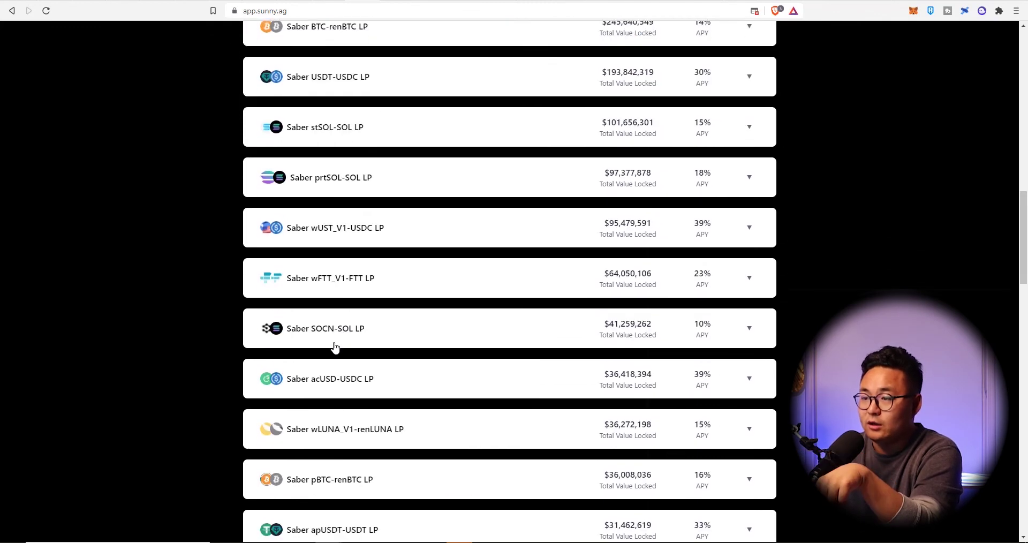
scroll(336, 350, "down", 3)
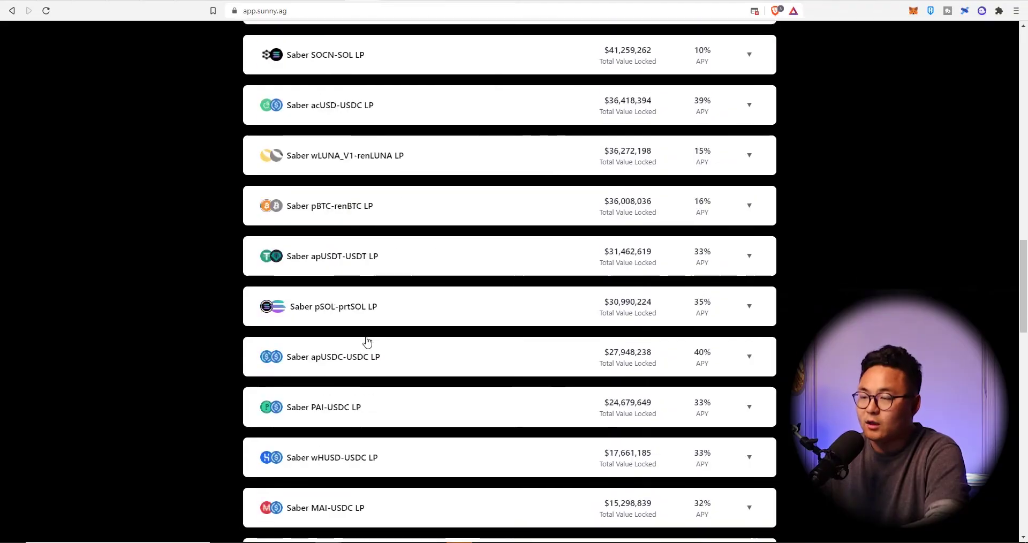
scroll(367, 337, "down", 6)
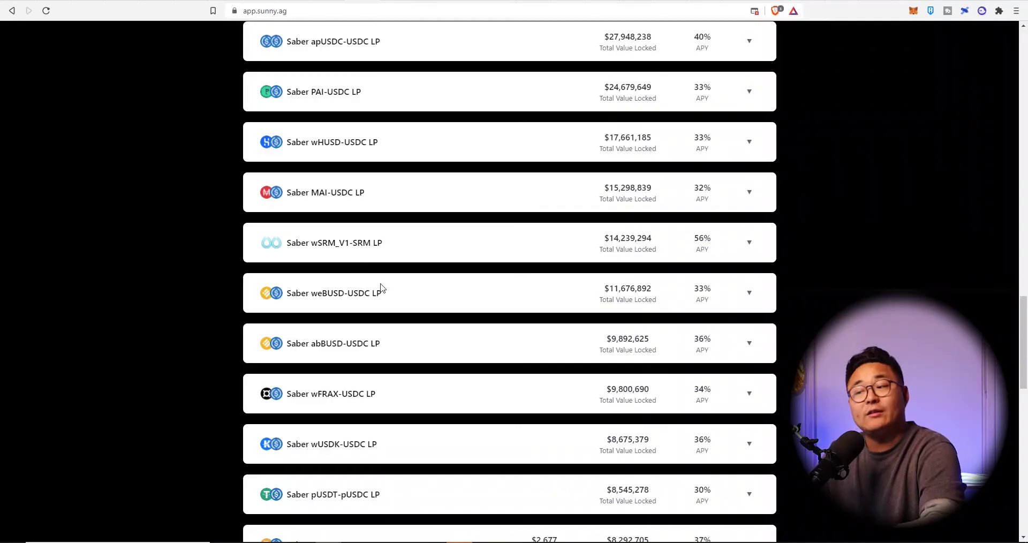
scroll(376, 287, "down", 3)
scroll(375, 288, "down", 1)
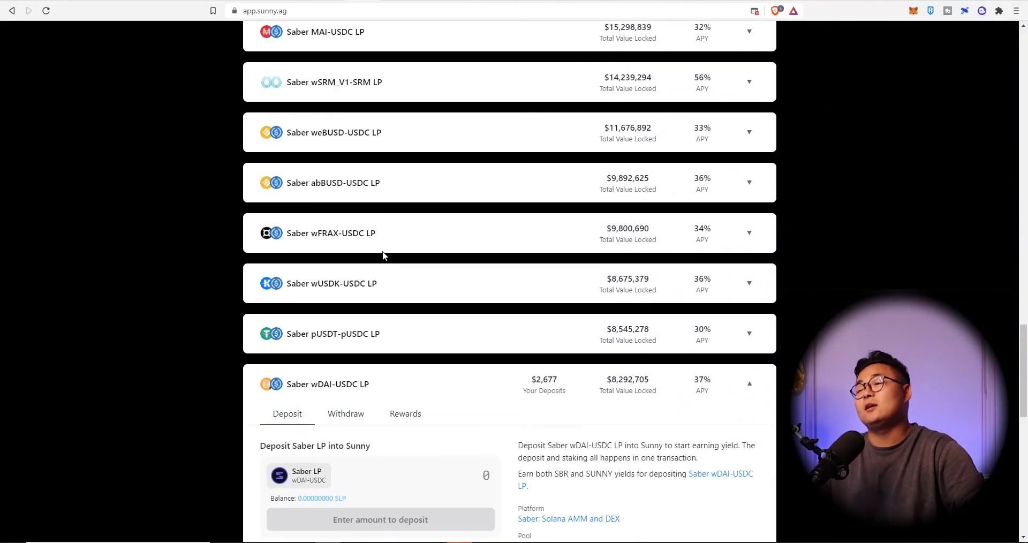
scroll(384, 256, "down", 4)
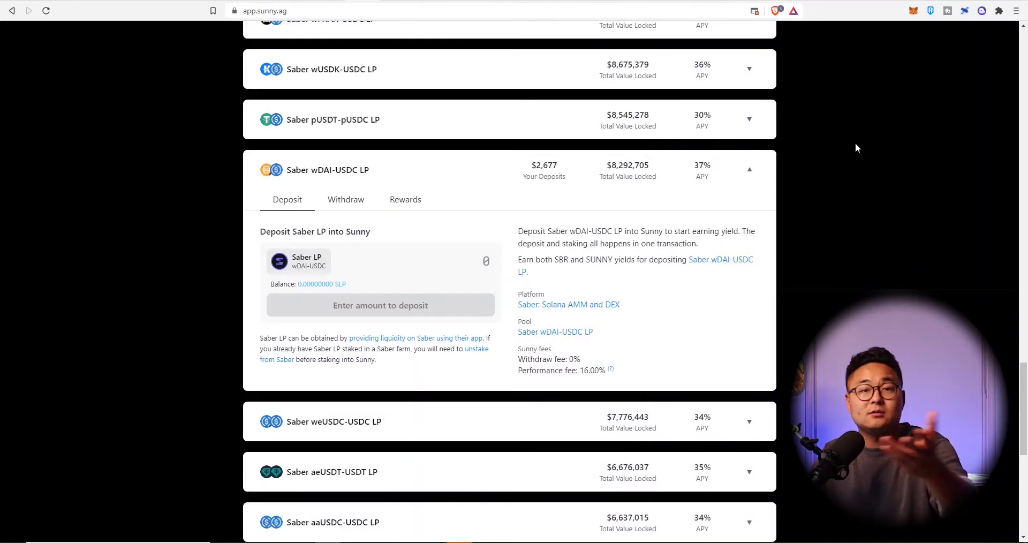
scroll(783, 372, "down", 3)
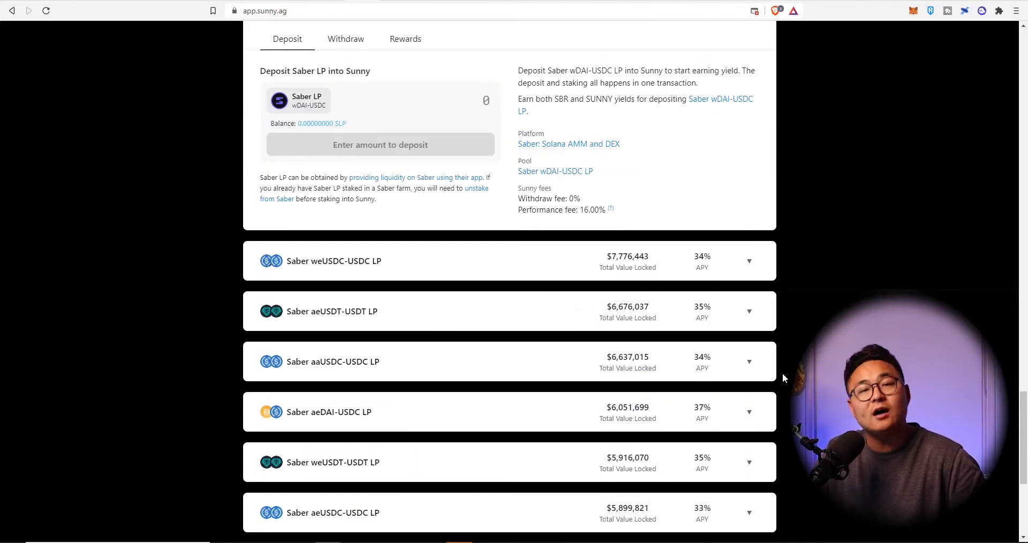
scroll(782, 372, "up", 4)
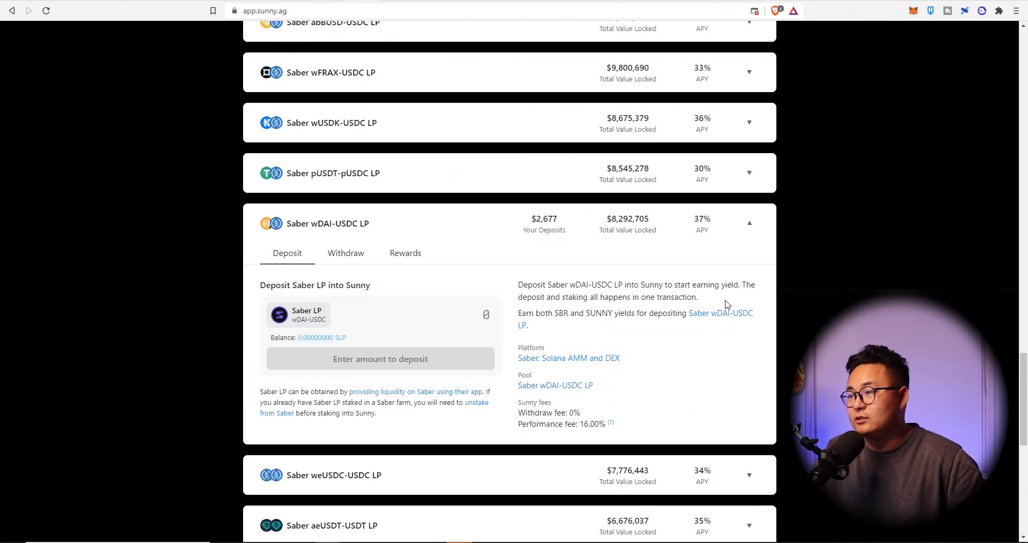
Check the accrued SBR and SUNNY rewards again and skim the APYs of the larger Saber LP pools.
scroll(840, 183, "up", 20)
scroll(618, 293, "down", 5)
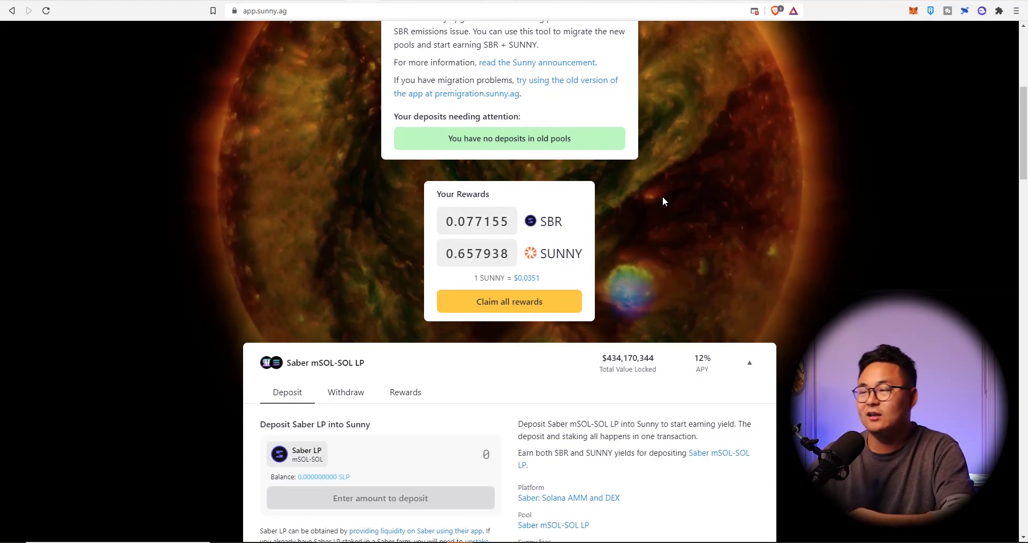
scroll(706, 167, "down", 7)
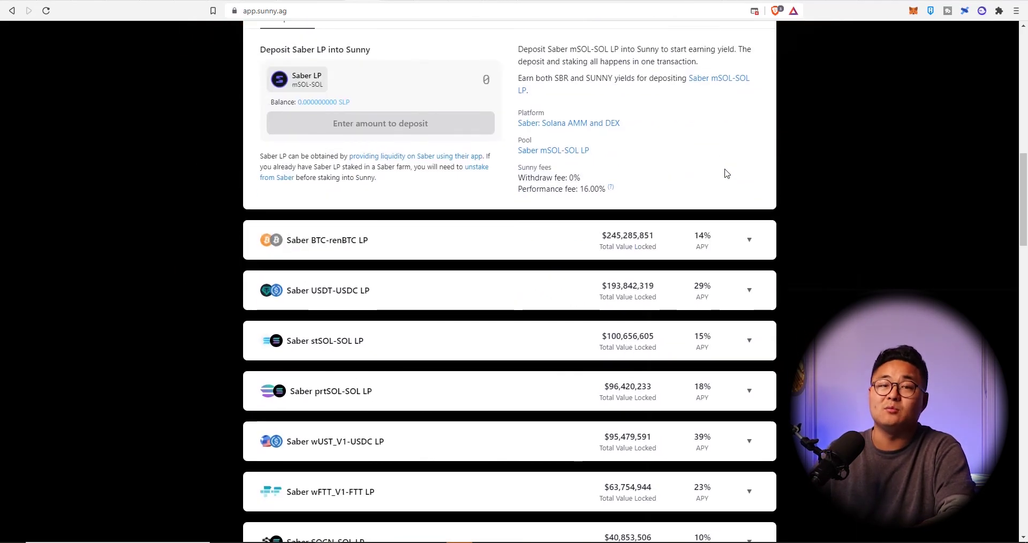
scroll(804, 241, "up", 9)
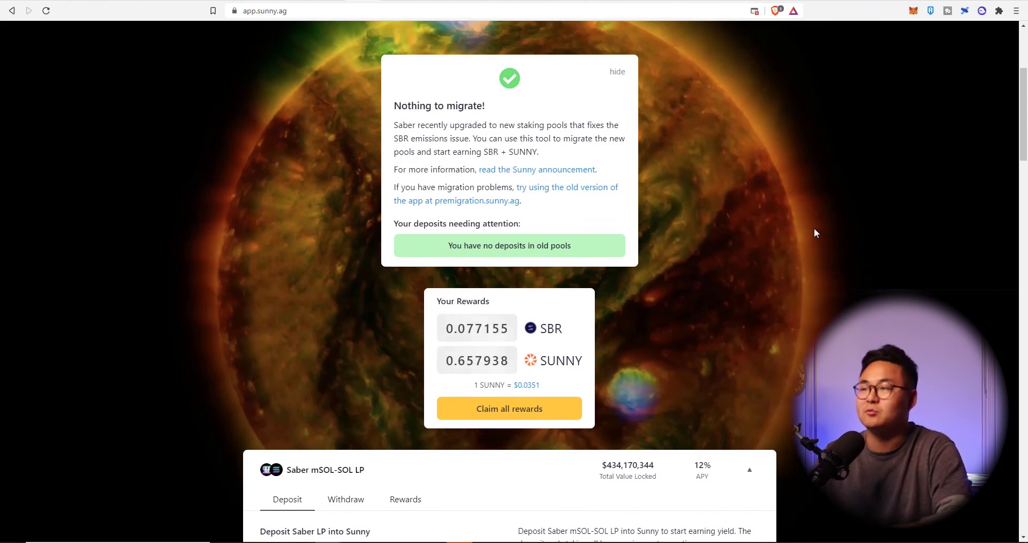
scroll(811, 230, "down", 20)
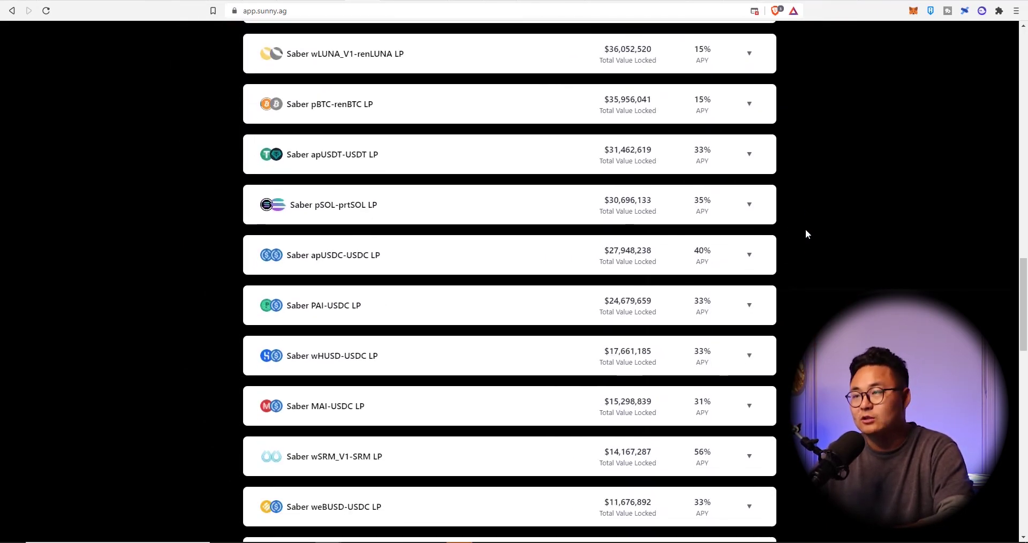
scroll(805, 234, "up", 20)
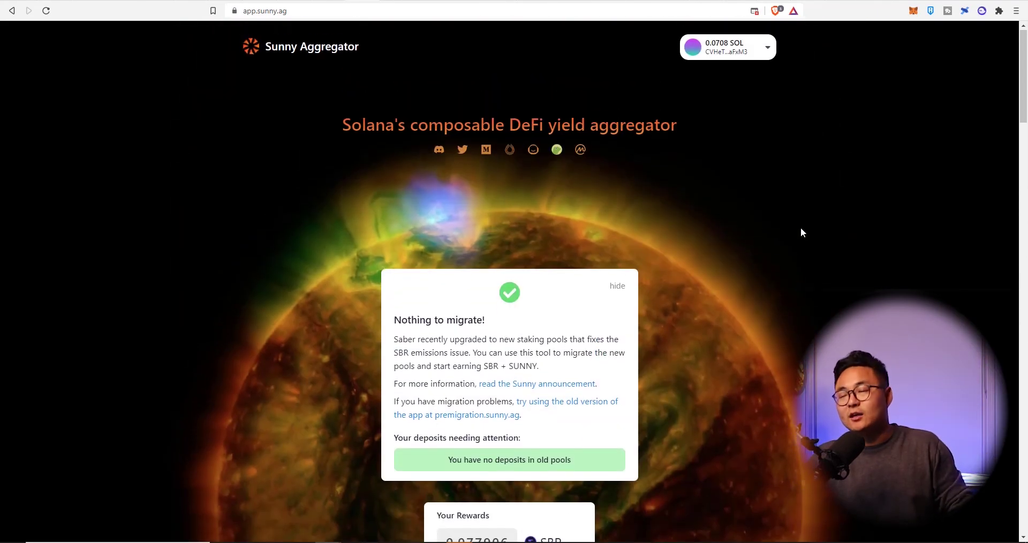
scroll(713, 314, "down", 15)
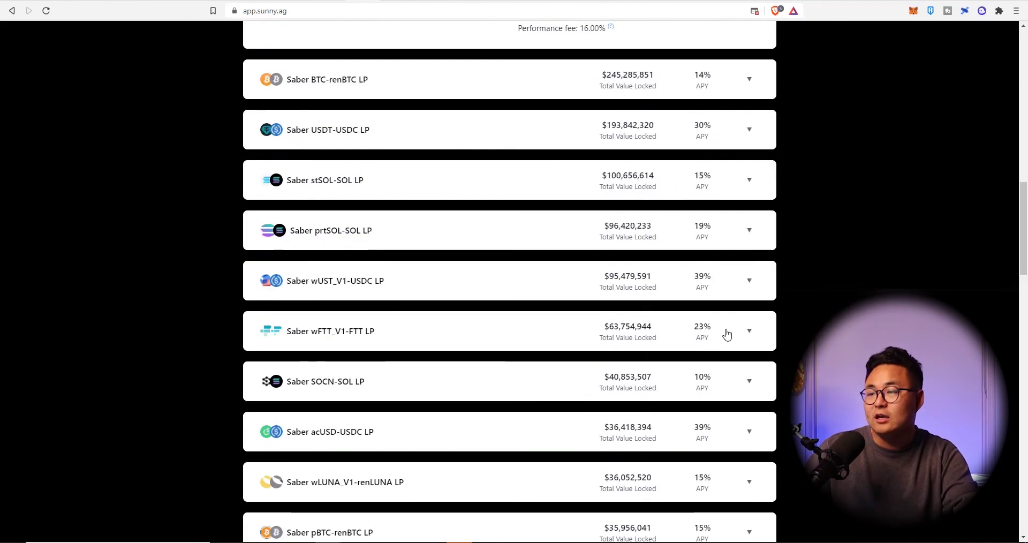